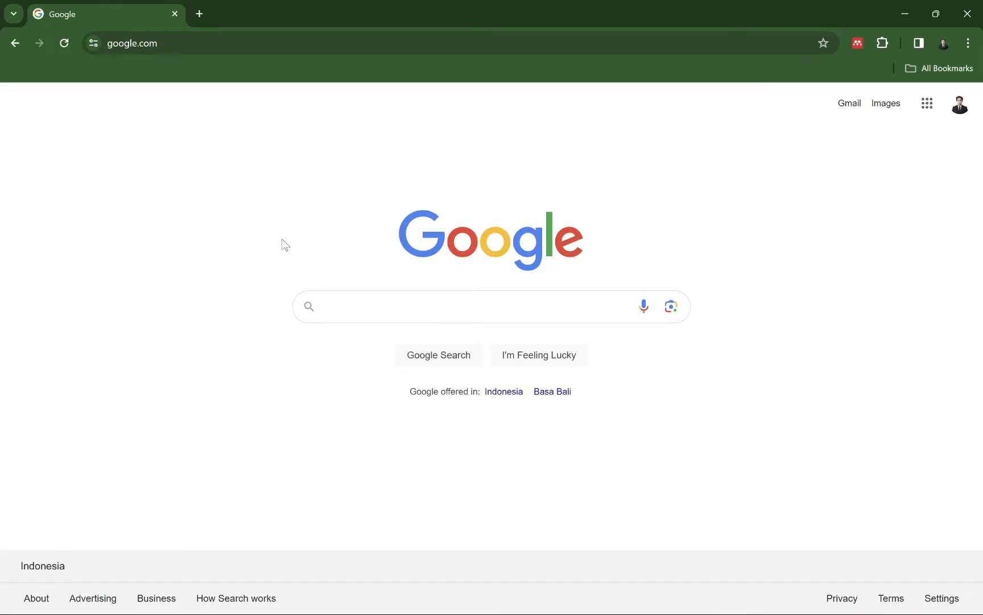
- Search Google for demnas, go to the Indonesia Geospatial Portal's DEMNAS site and open its DEMNAS download map
type("demnas")
key("Return")
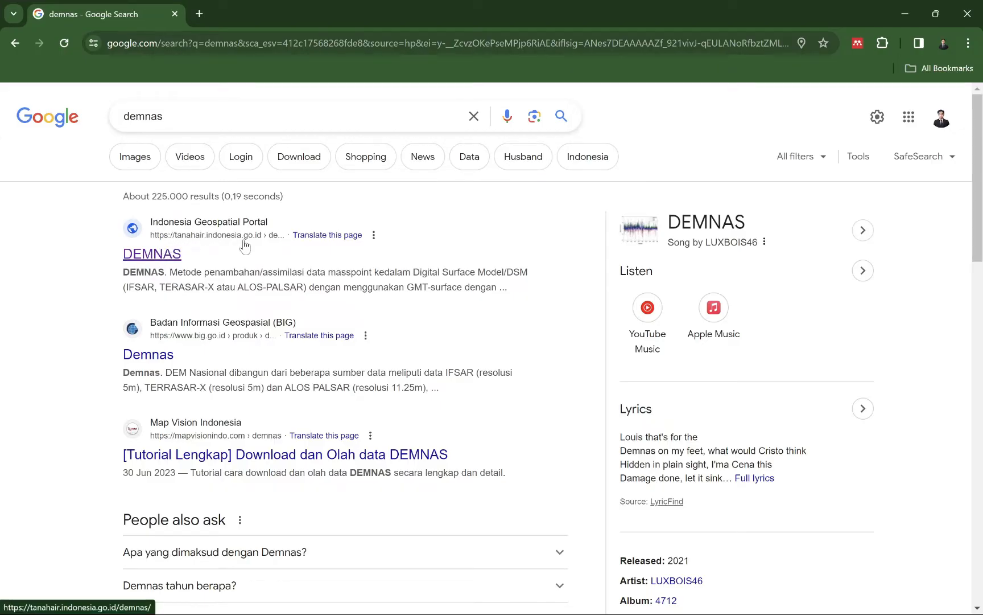
left_click(152, 258)
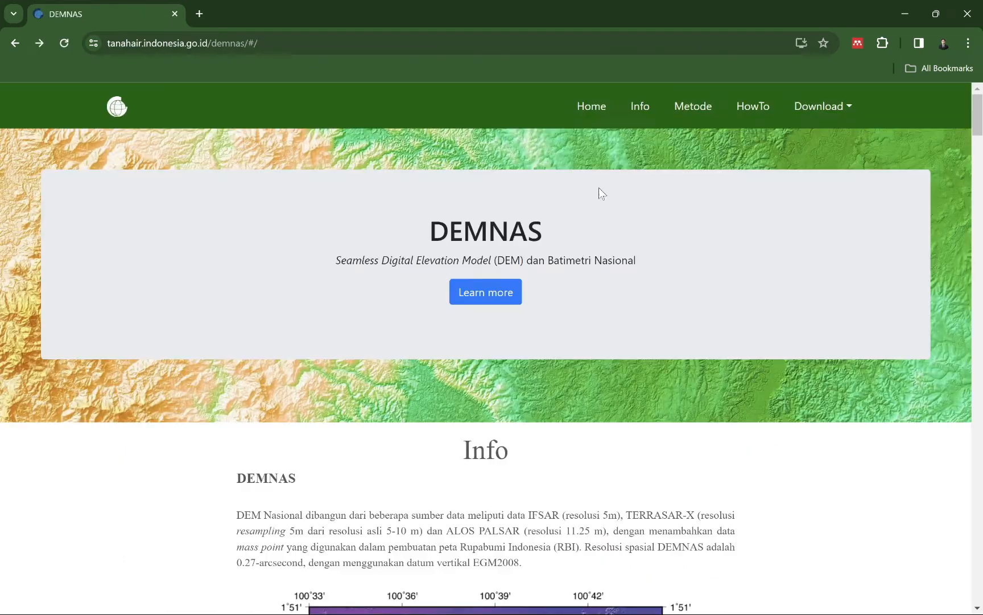
left_click(846, 110)
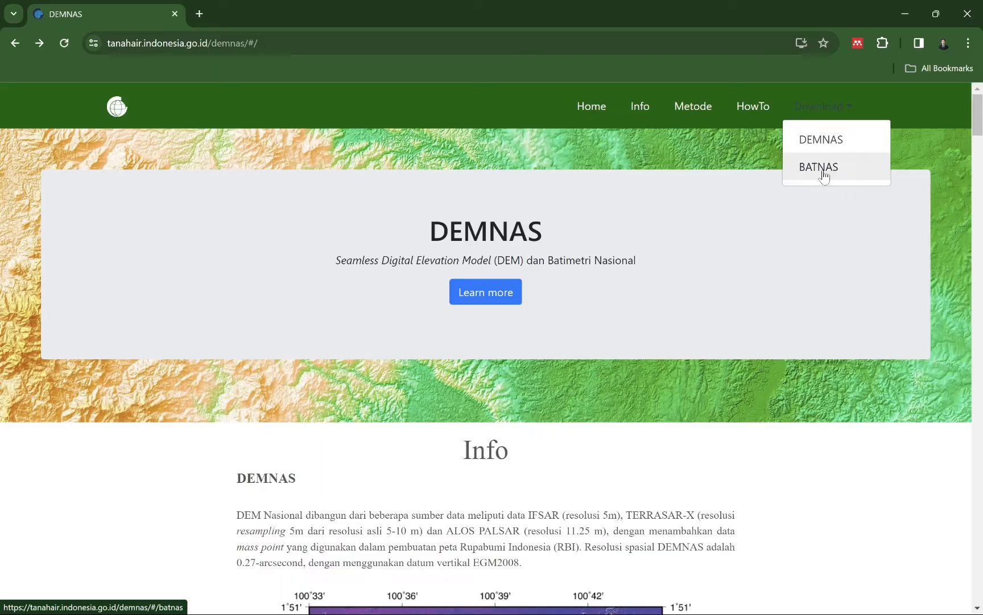
left_click(813, 142)
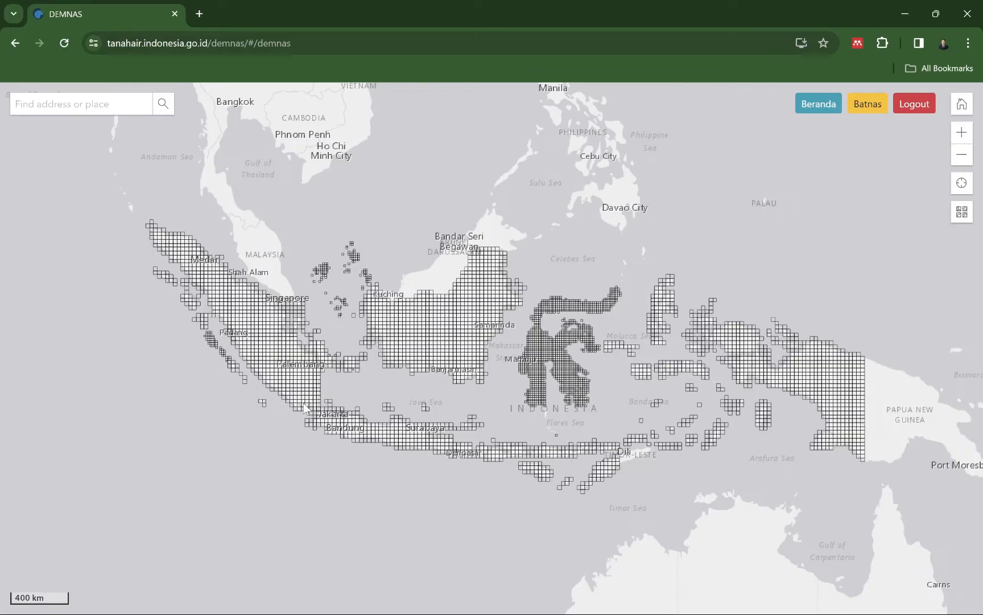
- Examine the DEMNAS grid tiles around Tanjungkarang-Telubketung through their preview pop-ups
scroll(305, 407, "up", 2)
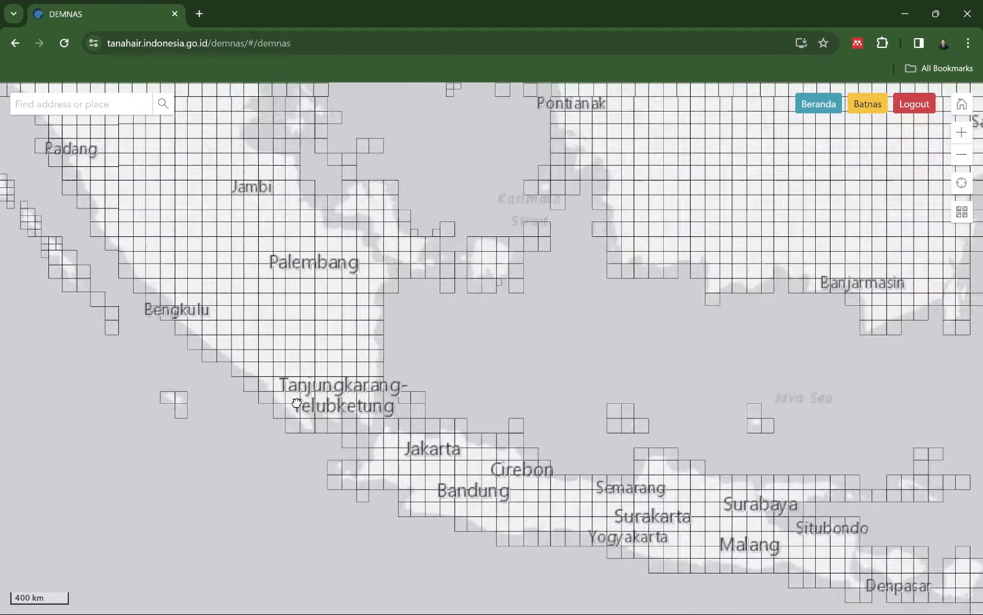
scroll(296, 402, "up", 3)
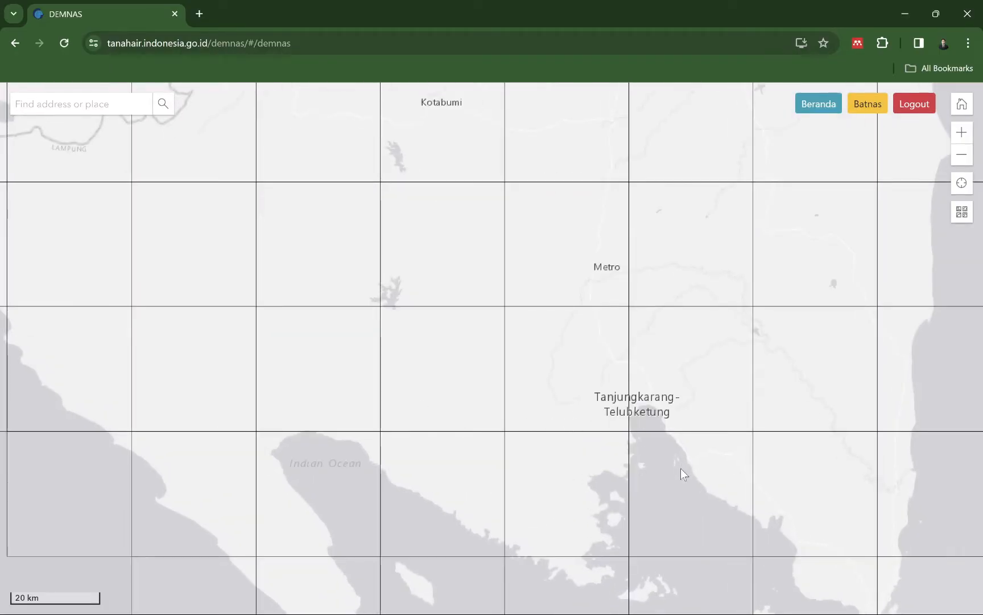
left_click_drag(671, 471, 595, 466)
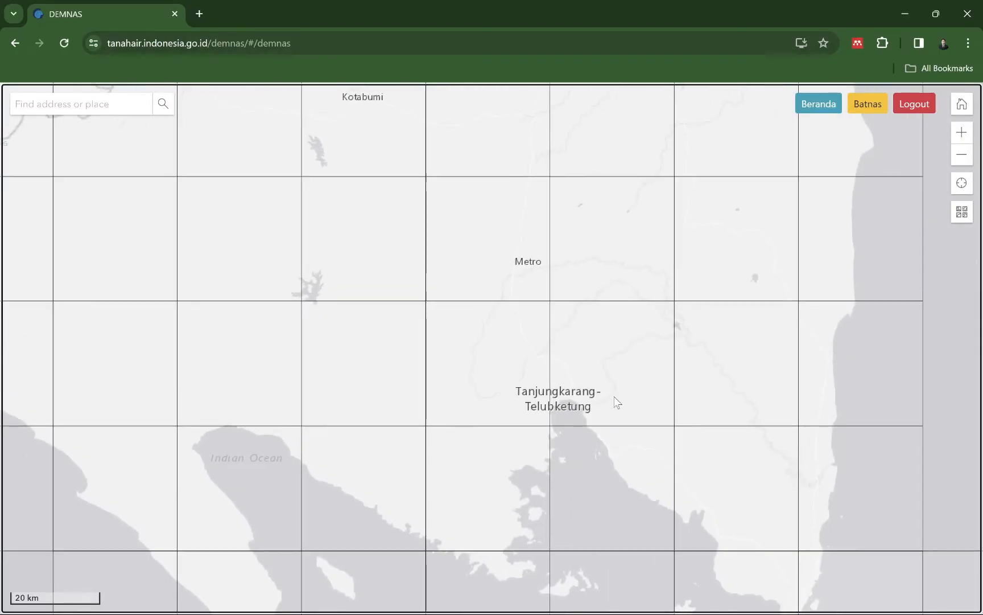
left_click(599, 363)
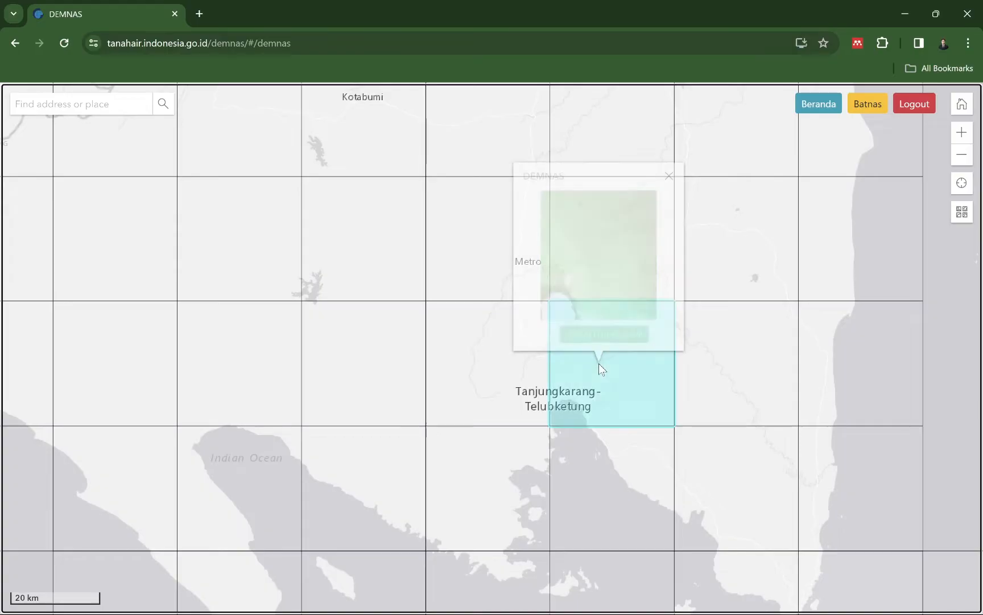
left_click(669, 177)
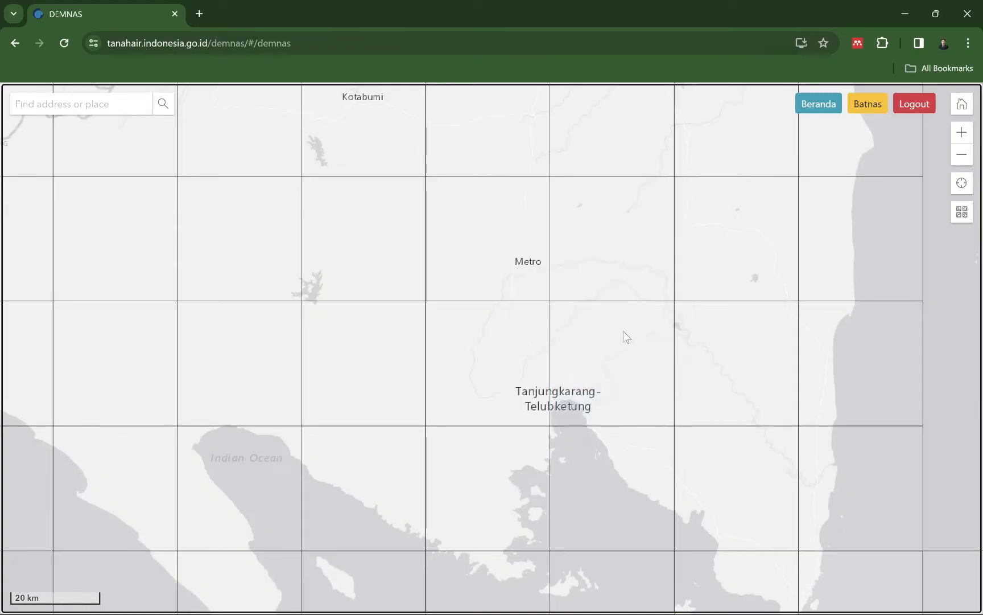
left_click(495, 376)
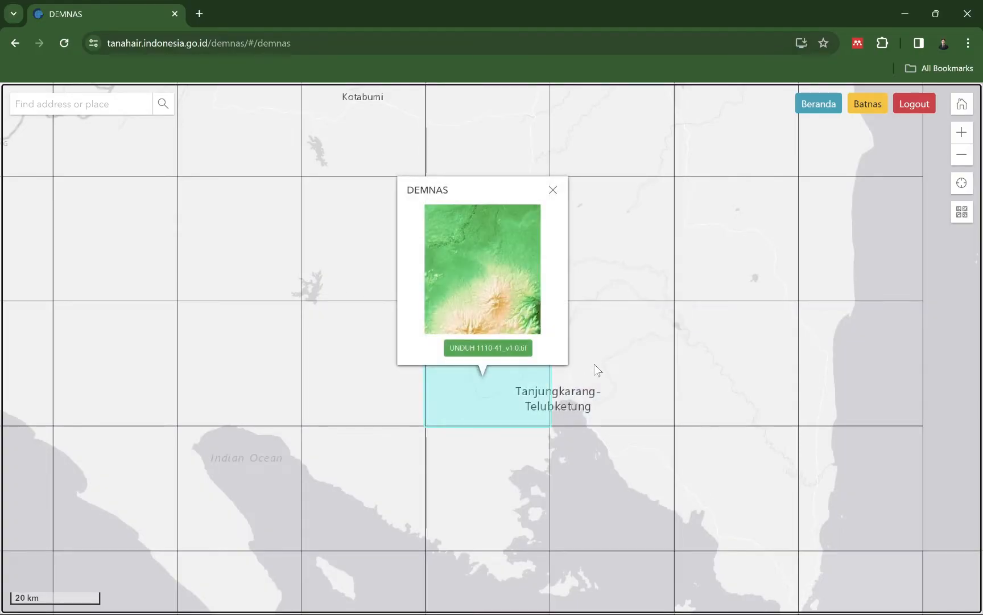
left_click(598, 418)
left_click(591, 473)
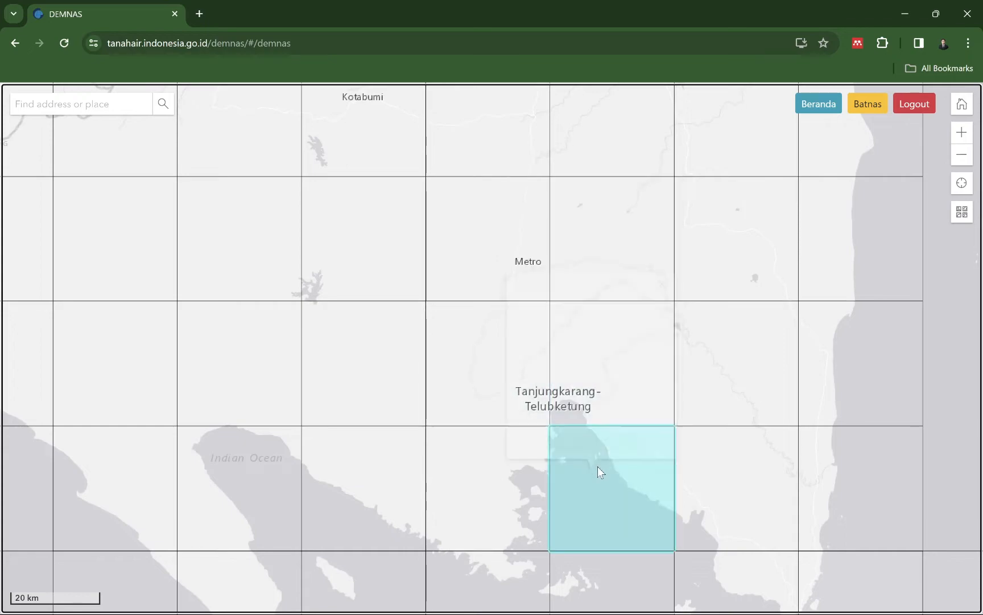
left_click(661, 287)
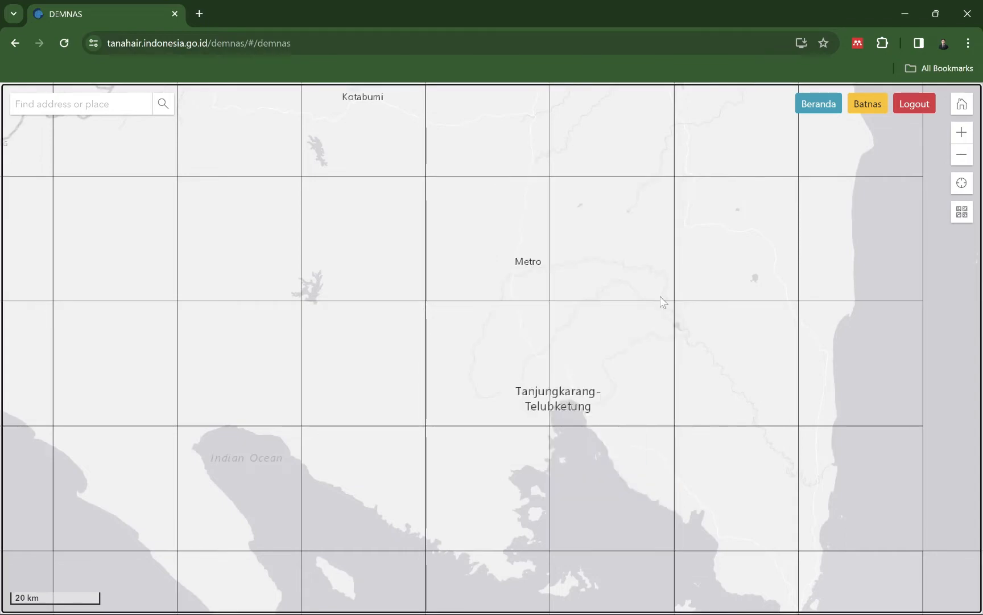
- Download the DEMNAS tile 1110-41_v1.0.tif covering the area just west of Tanjungkarang-Telubketung
left_click(476, 347)
left_click(538, 198)
left_click(519, 359)
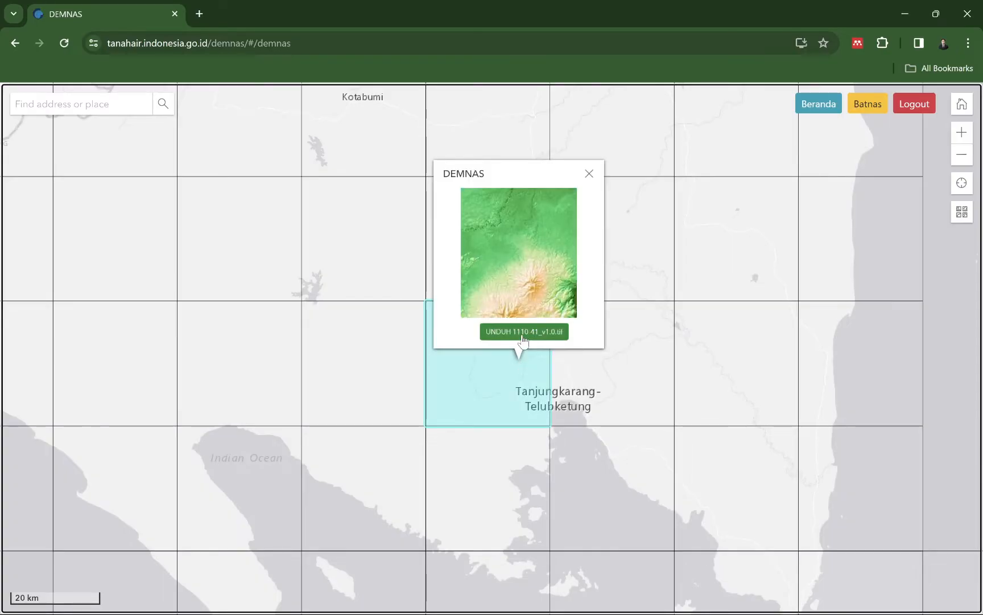
left_click(522, 332)
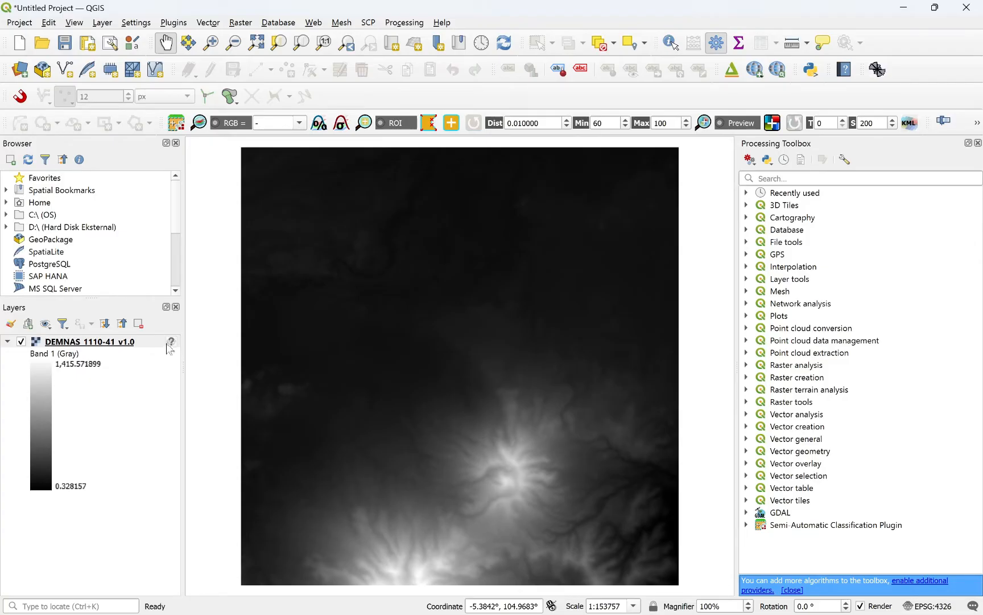
- Switch to QGIS and add the OpenStreetMap XYZ tile basemap to the project with the DEMNAS raster
mouse_move(170, 347)
left_click_drag(175, 223, 176, 272)
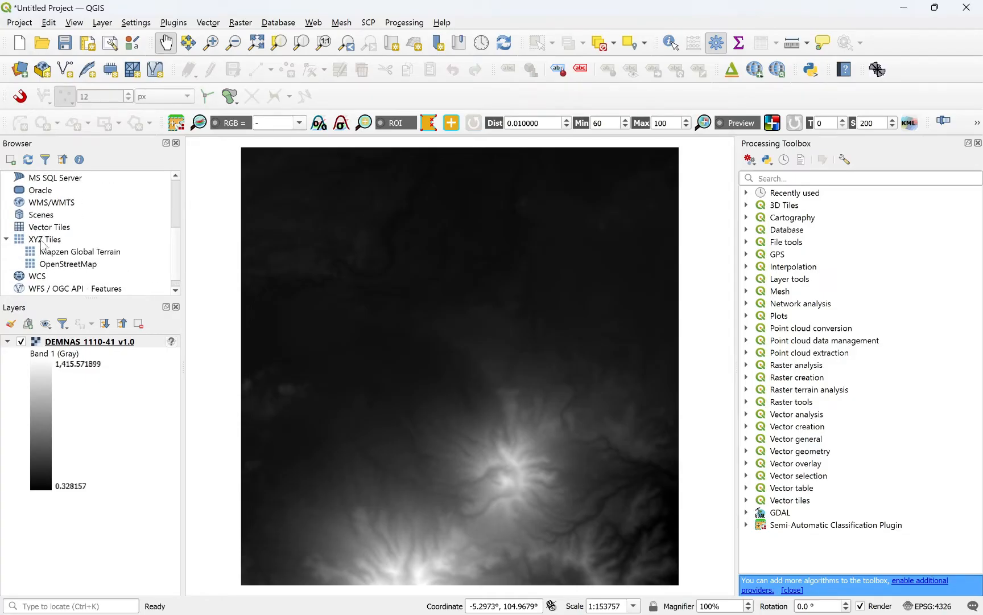
double_click(50, 263)
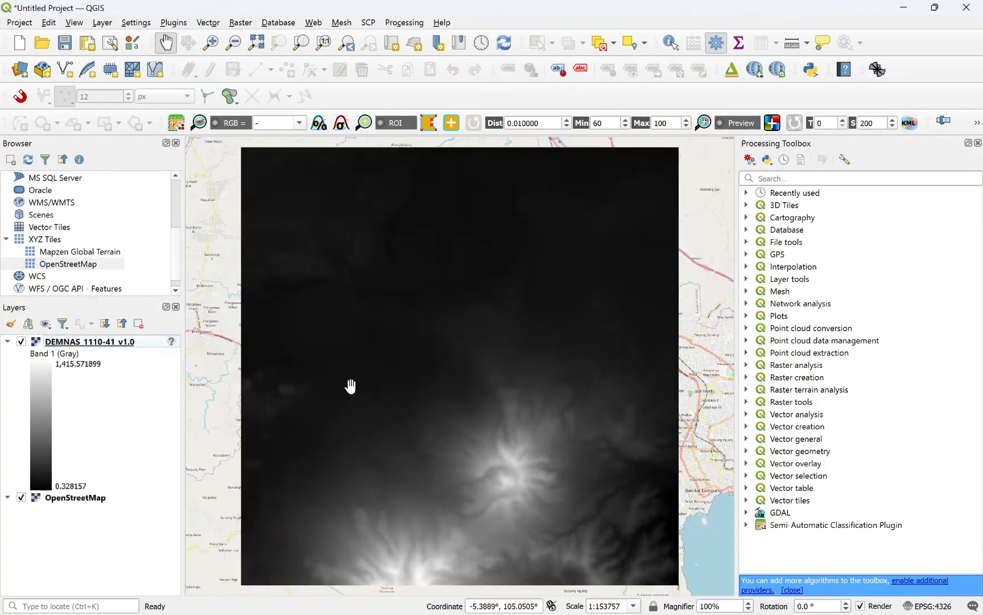
scroll(522, 344, "down", 2)
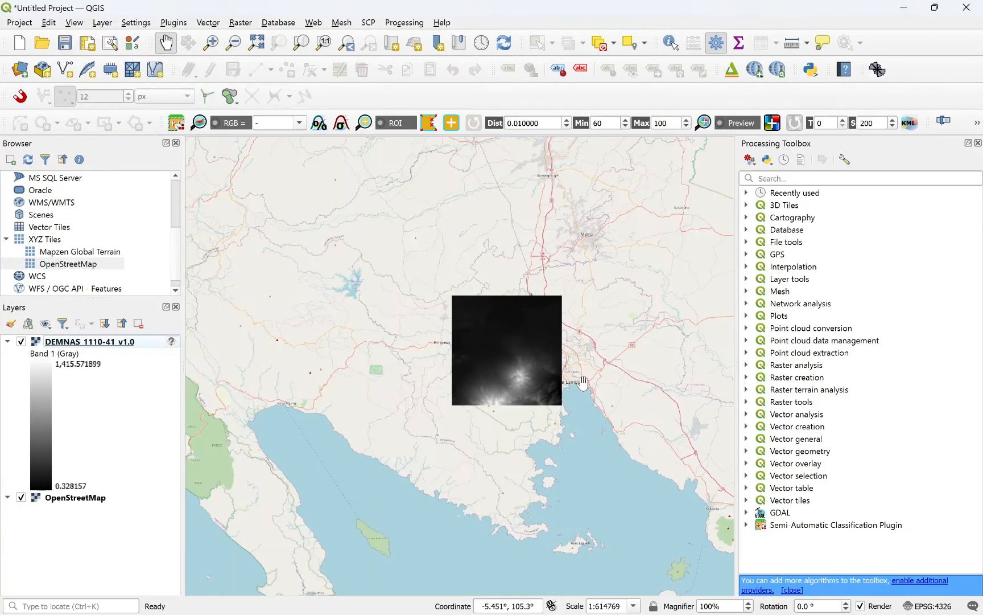
scroll(576, 389, "up", 1)
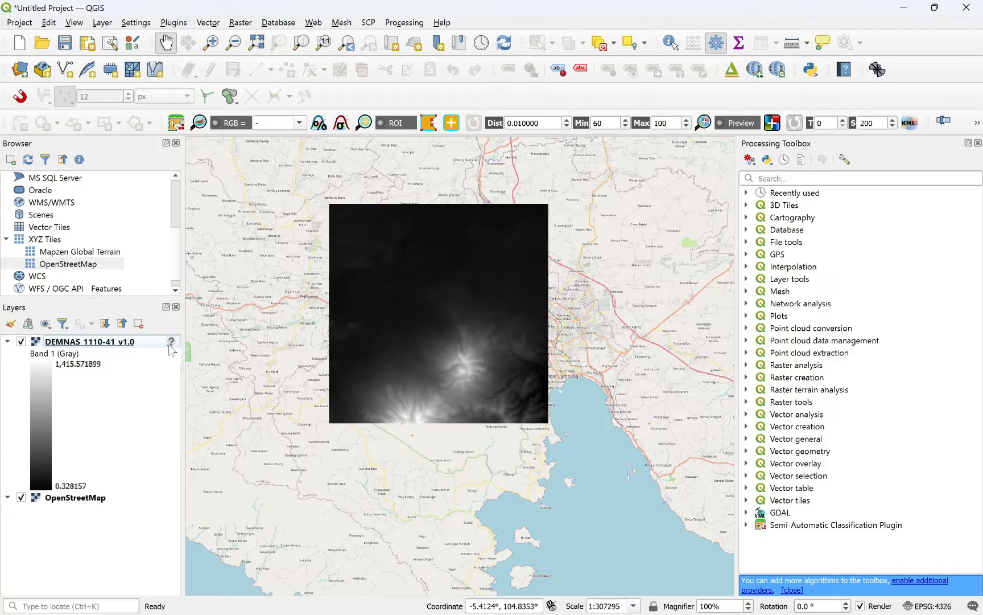
- Assign the WGS 84 (EPSG:4326) coordinate reference system to the DEMNAS_1110-41_v1.0 layer
mouse_move(171, 350)
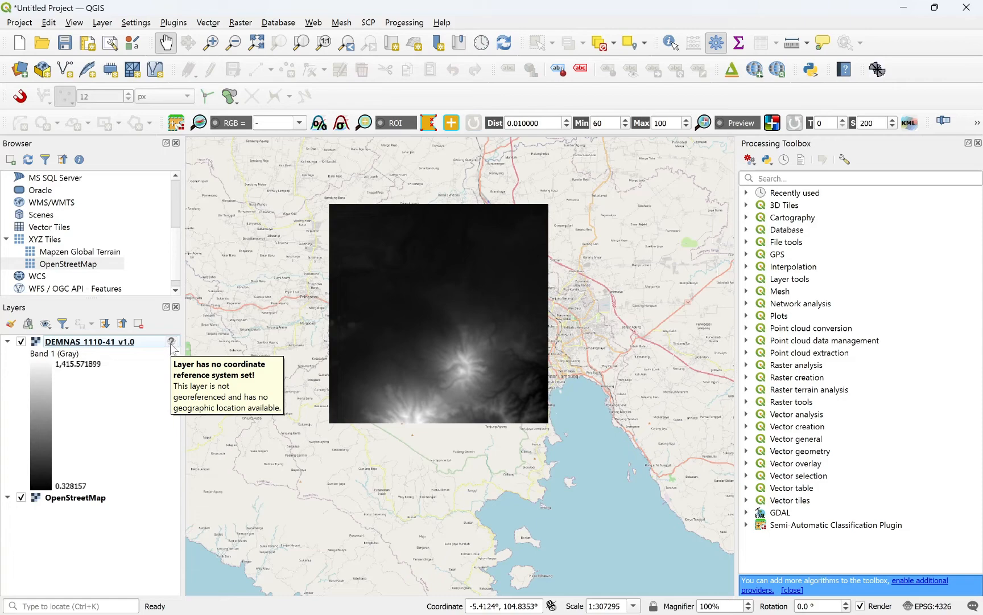
left_click(171, 345)
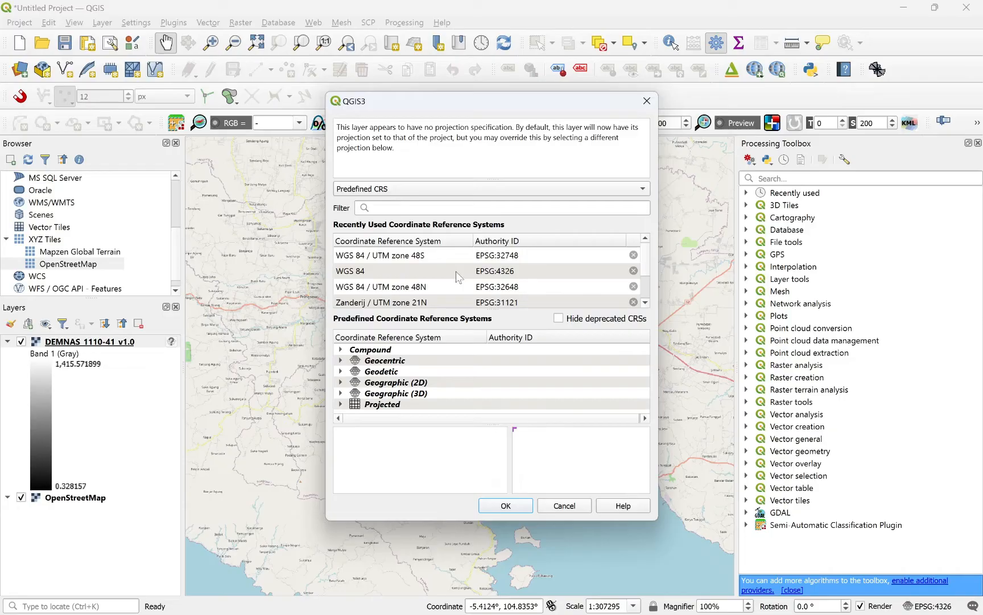
left_click_drag(534, 111, 435, 145)
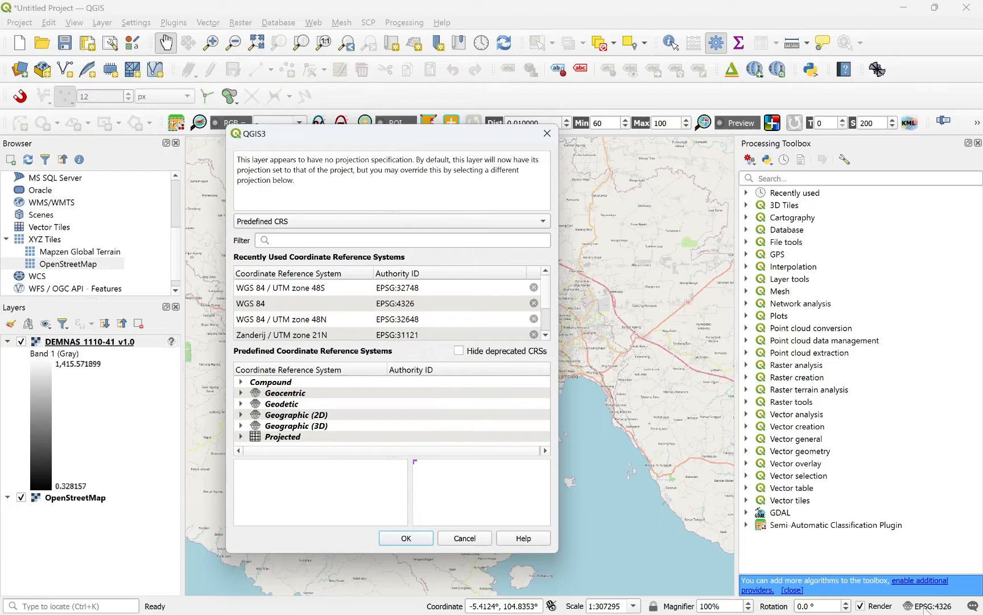
left_click(329, 306)
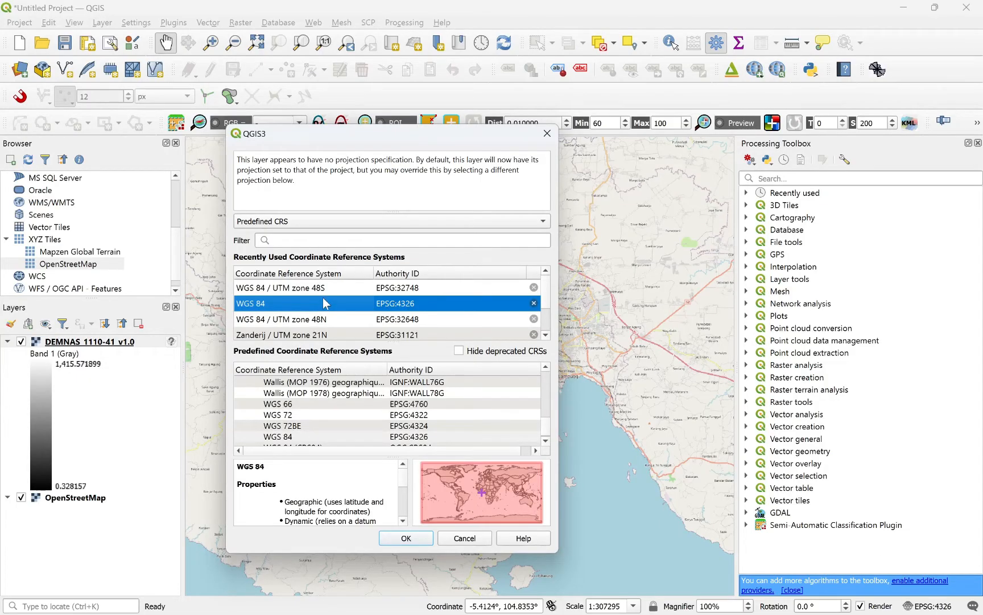
left_click(405, 538)
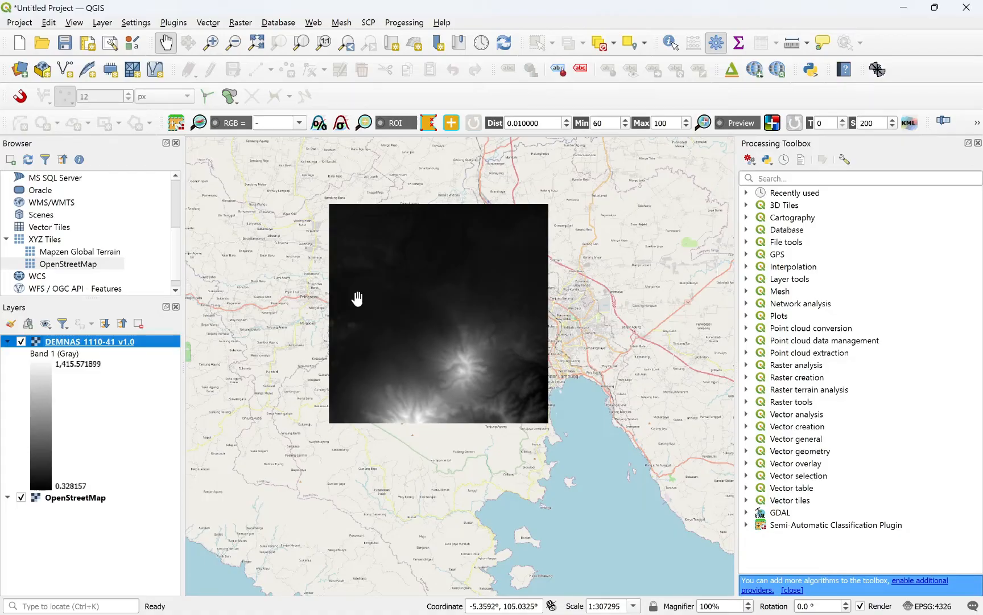
- Warp the DEMNAS_1110-41_v1.0 raster from EPSG:4326 to EPSG:32748 - WGS 84 / UTM zone 48S as a temporary file
left_click(238, 24)
mouse_move(252, 72)
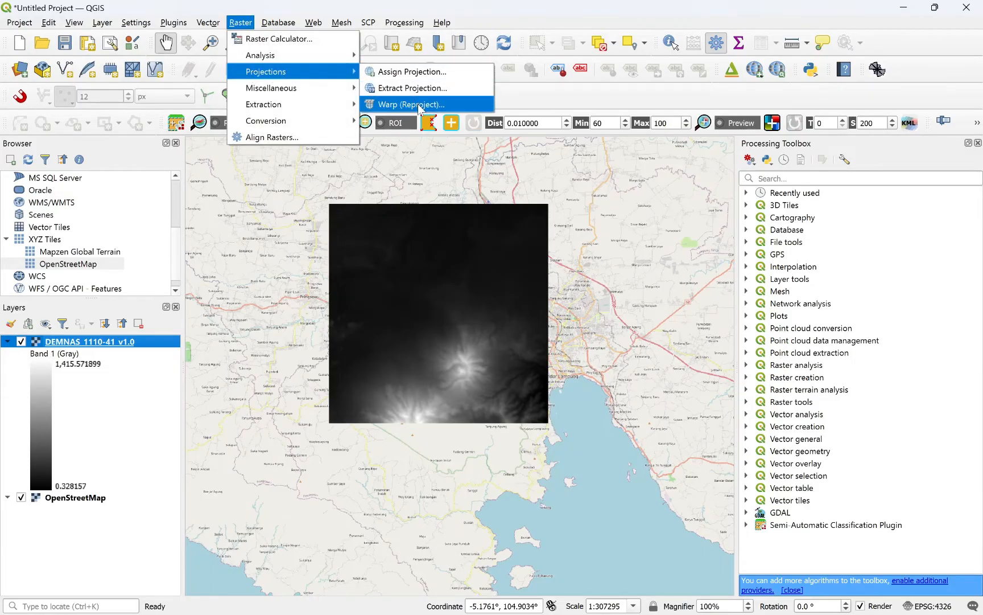
left_click(420, 105)
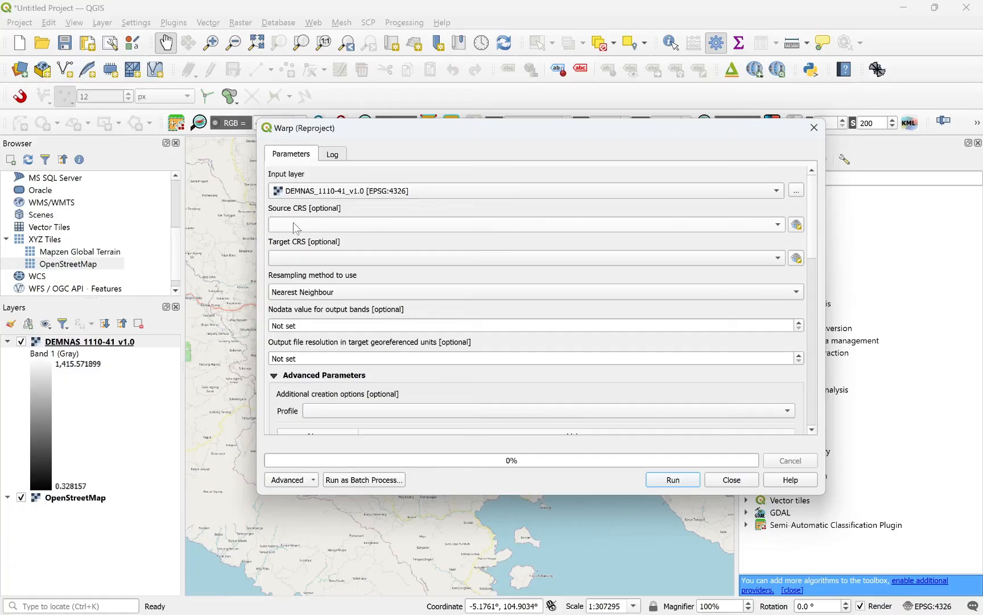
left_click(294, 226)
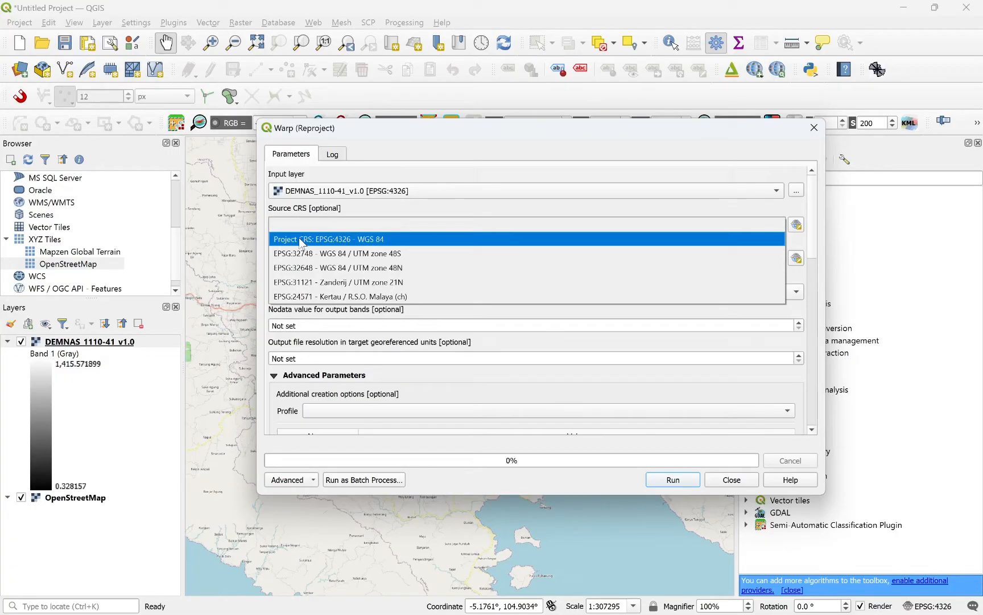
left_click(302, 242)
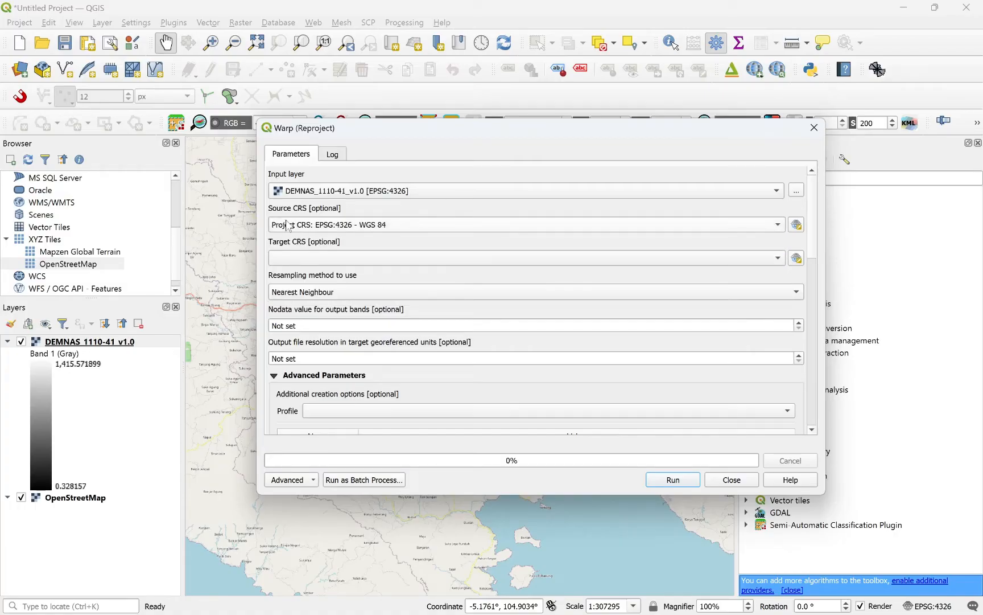
left_click(302, 260)
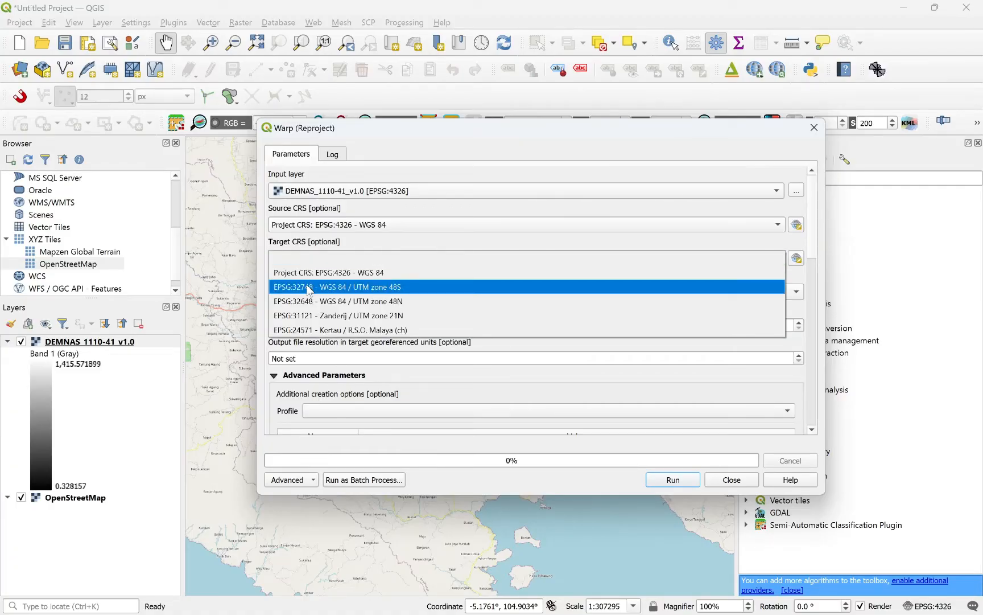
left_click(310, 290)
scroll(815, 274, "down", 5)
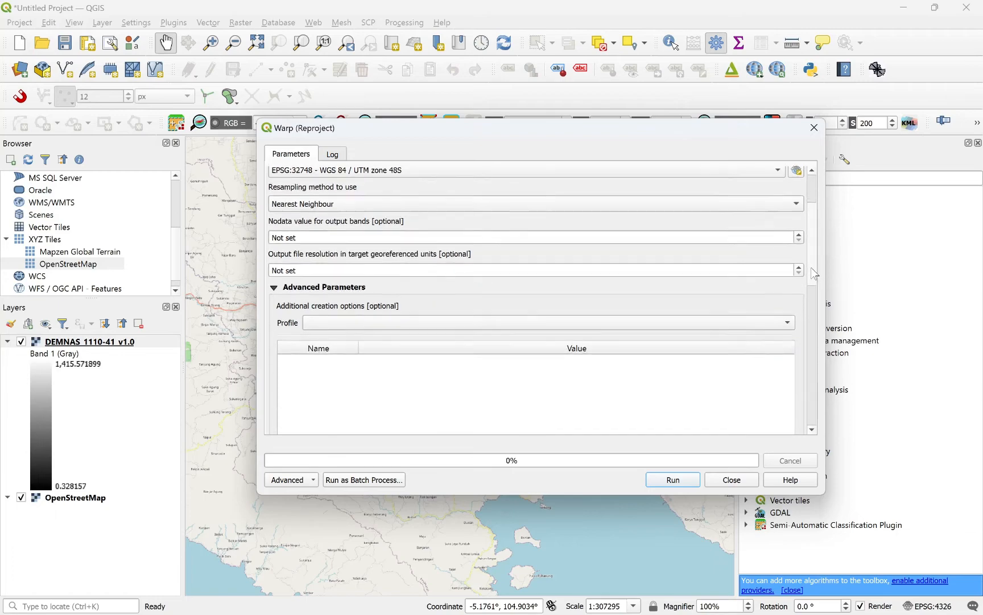
scroll(816, 273, "down", 10)
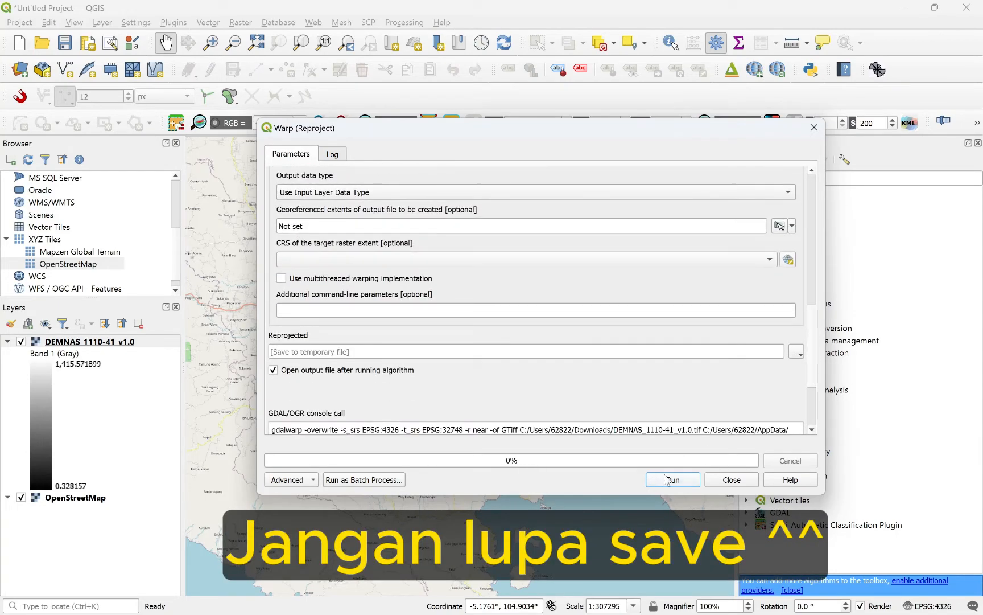
left_click(667, 479)
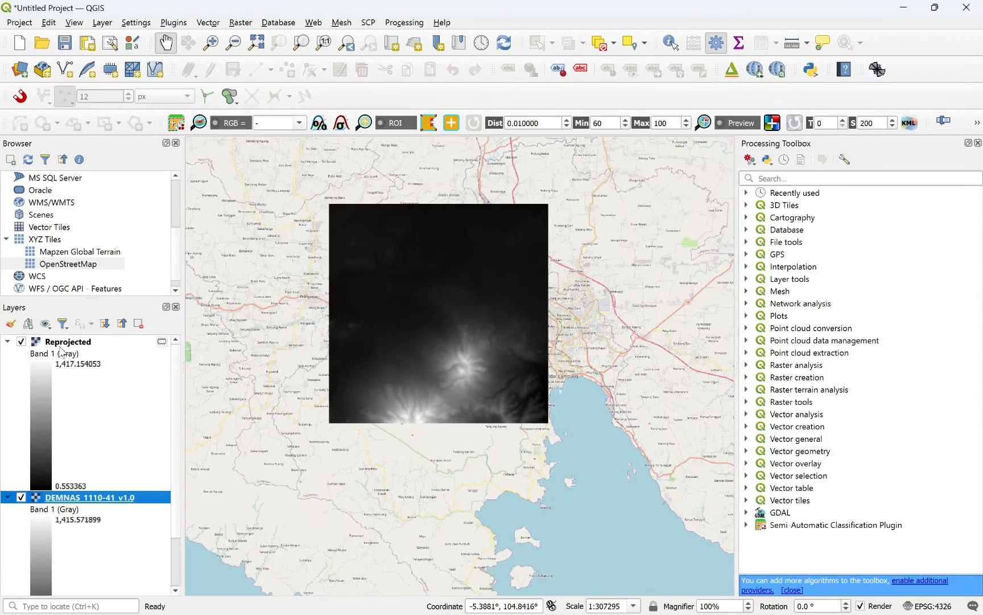
- Rename the reprojected layer as DEMNAS UTM and collapse the legend of the DEMNAS_1110-41_v1.0 layer
left_click(64, 342)
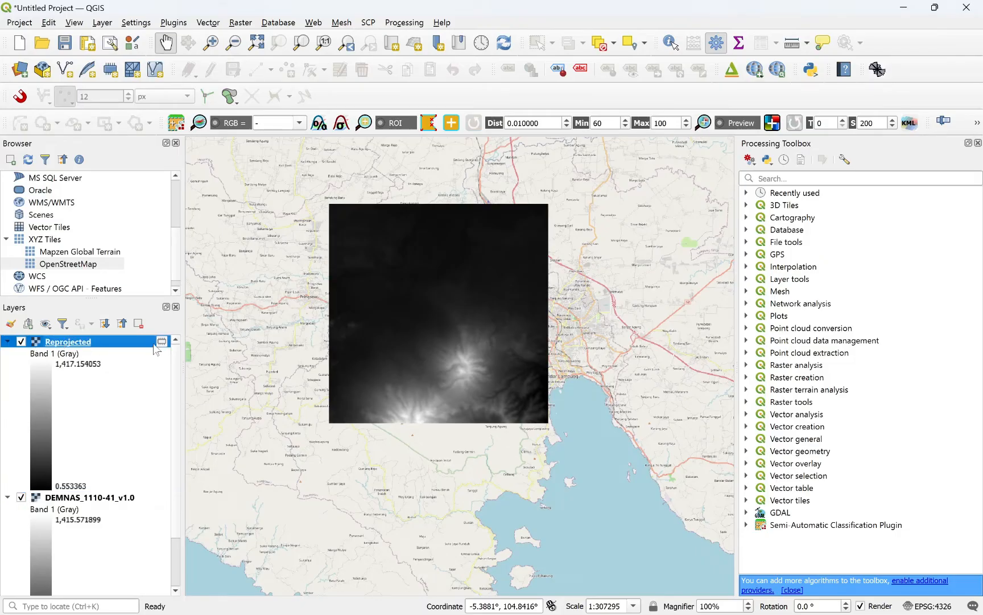
mouse_move(163, 348)
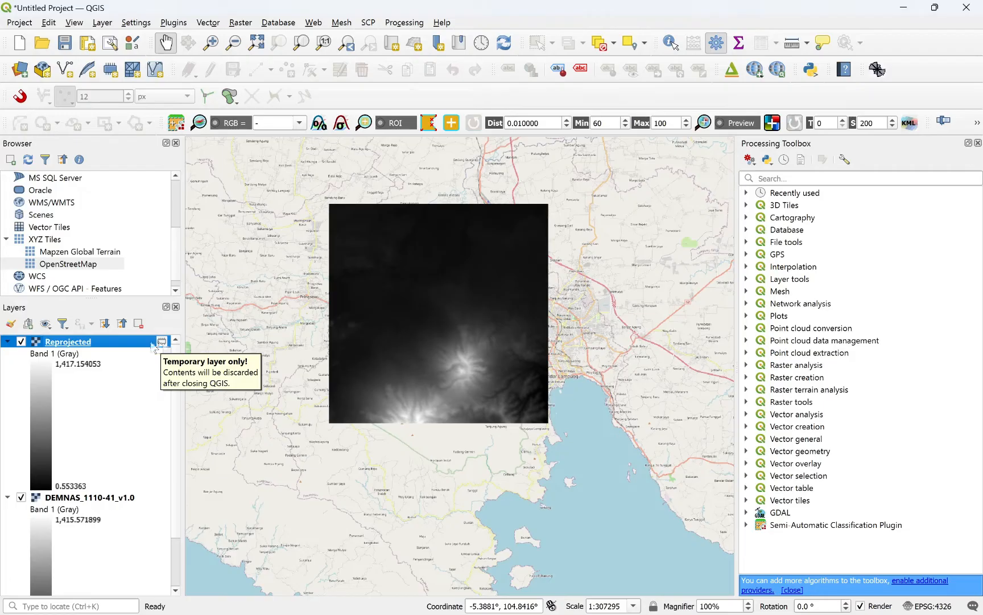
left_click(59, 341)
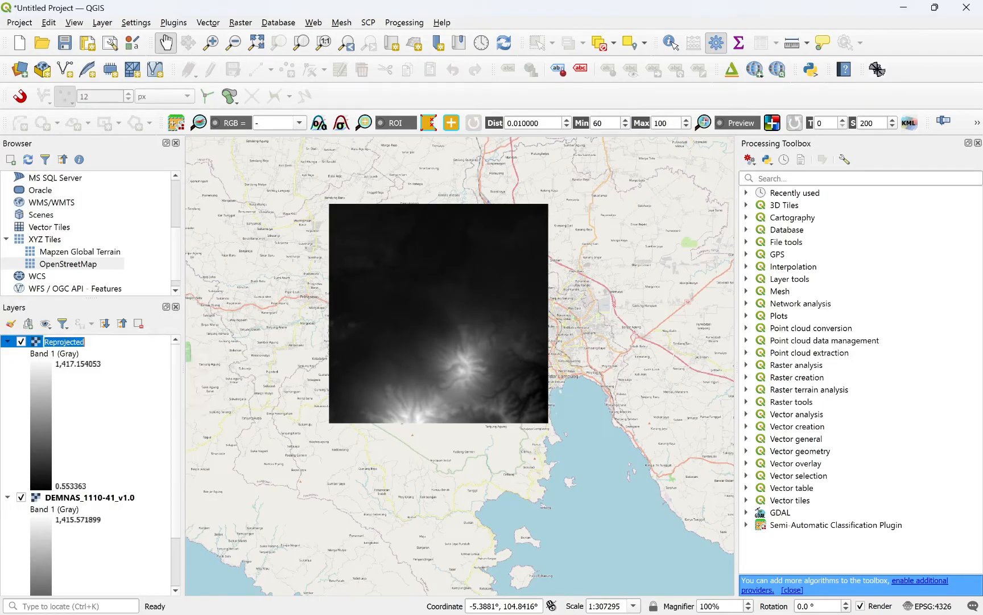
type("DEMNAS UTM")
key("Return")
left_click(8, 496)
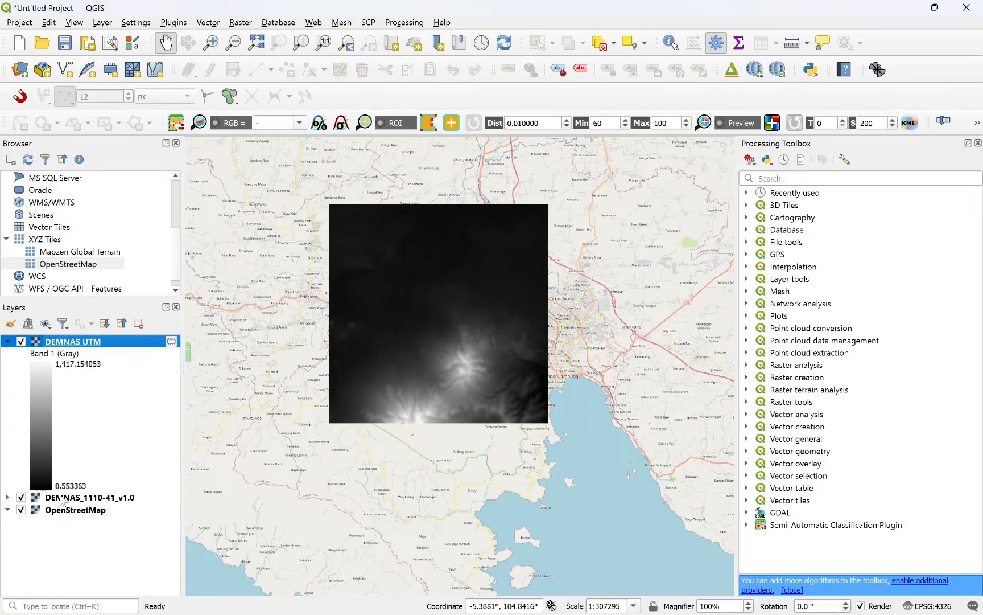
- Remove the DEMNAS_1110-41_v1.0 layer and set the project coordinate reference system to WGS 84 / UTM zone 48S (EPSG:32748)
left_click(64, 497)
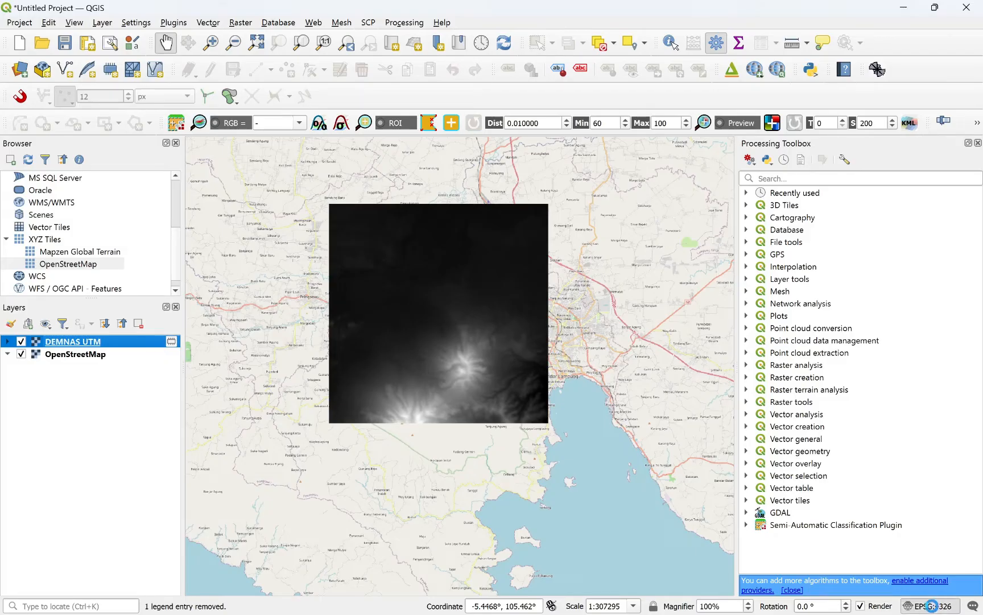
left_click(934, 608)
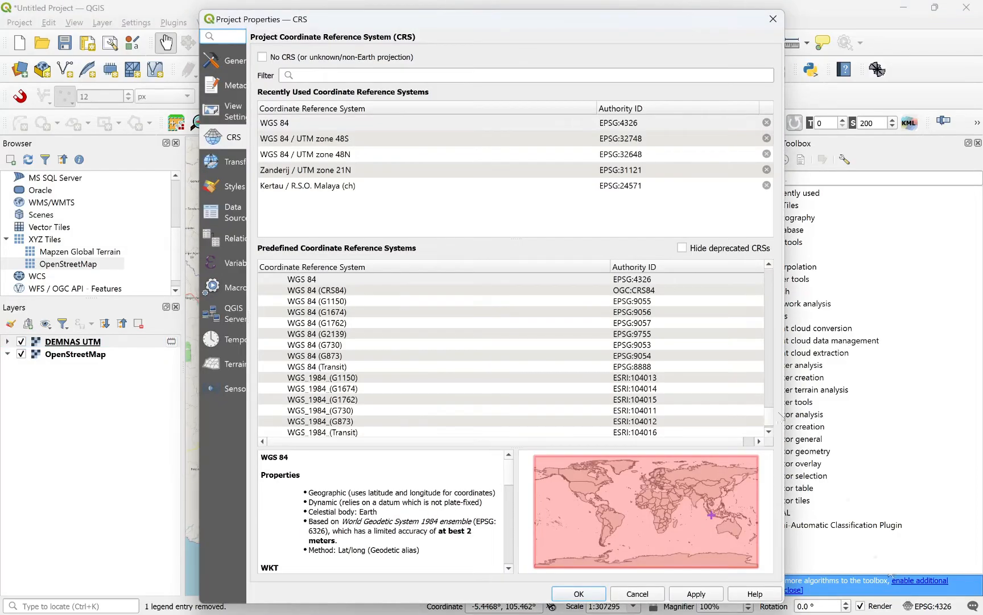
left_click(346, 142)
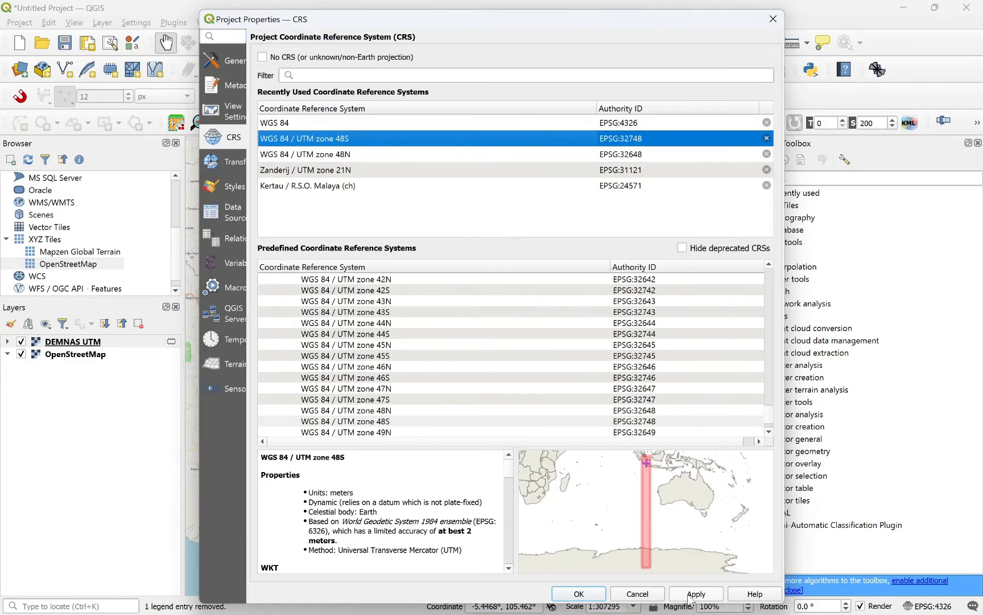
left_click(579, 593)
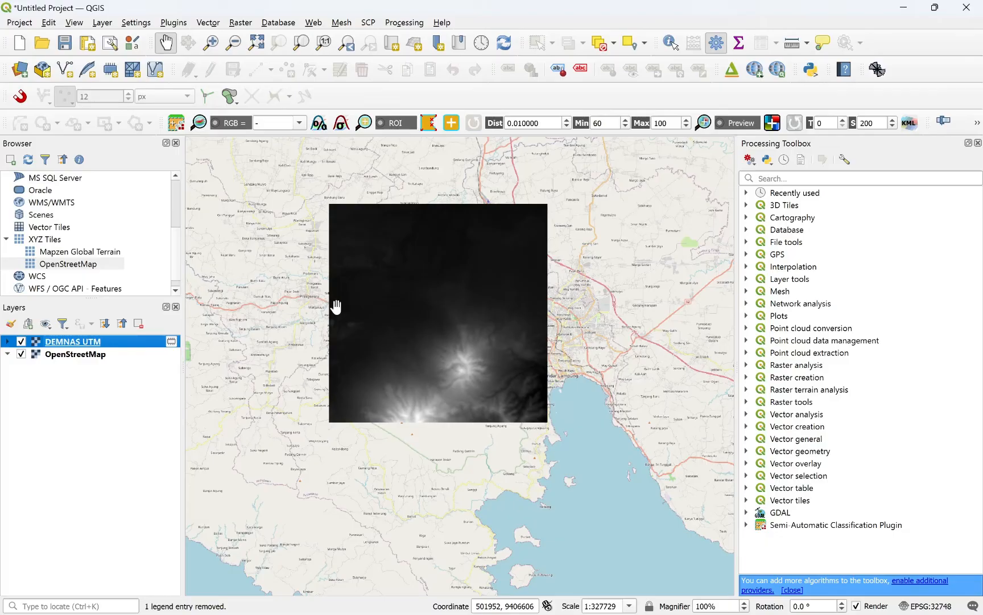
- Change the DEMNAS UTM layer's render type to Hillshade and apply it
right_click(33, 341)
left_click(39, 346)
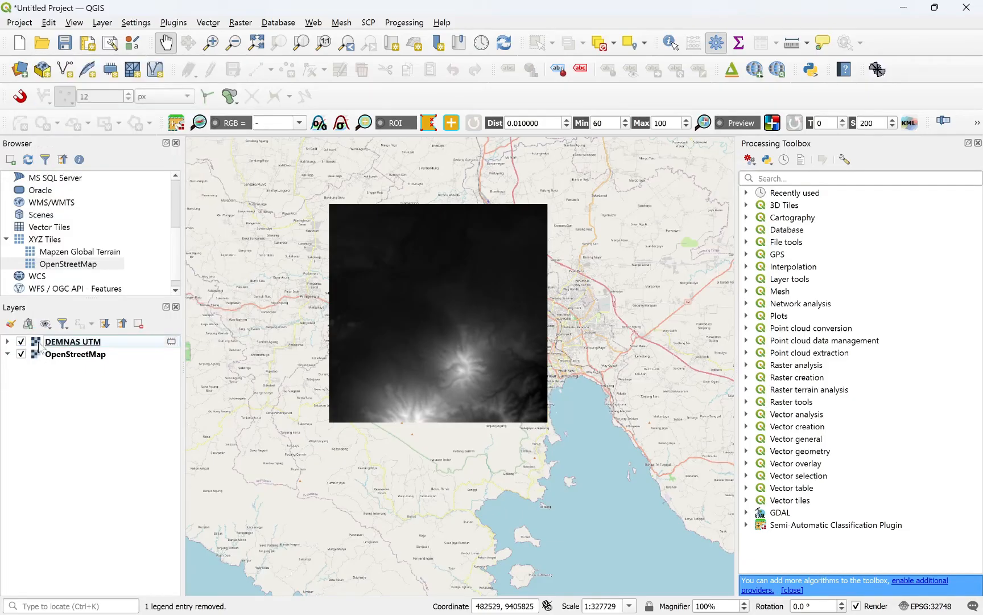
double_click(39, 342)
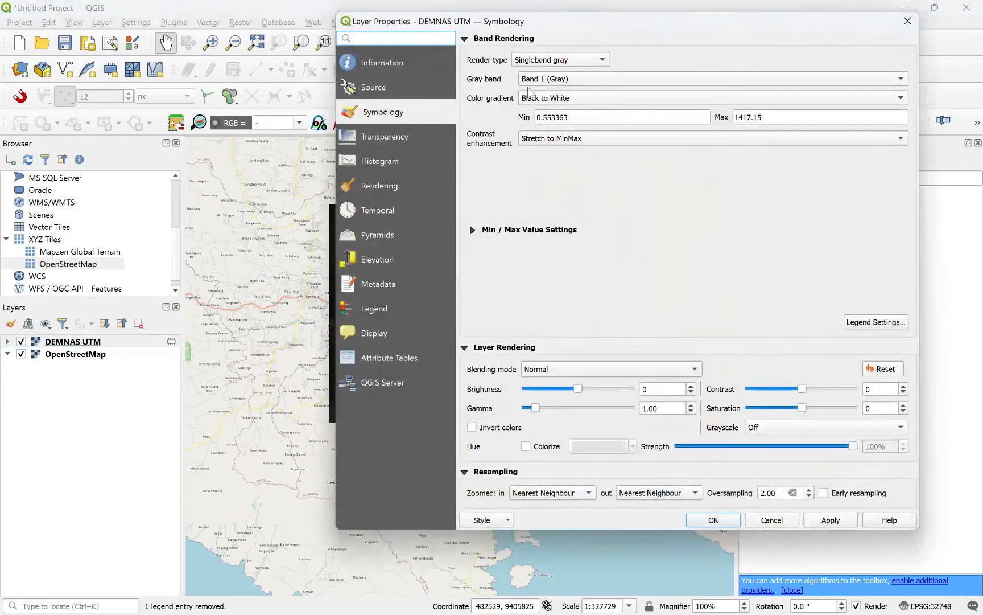
left_click(561, 60)
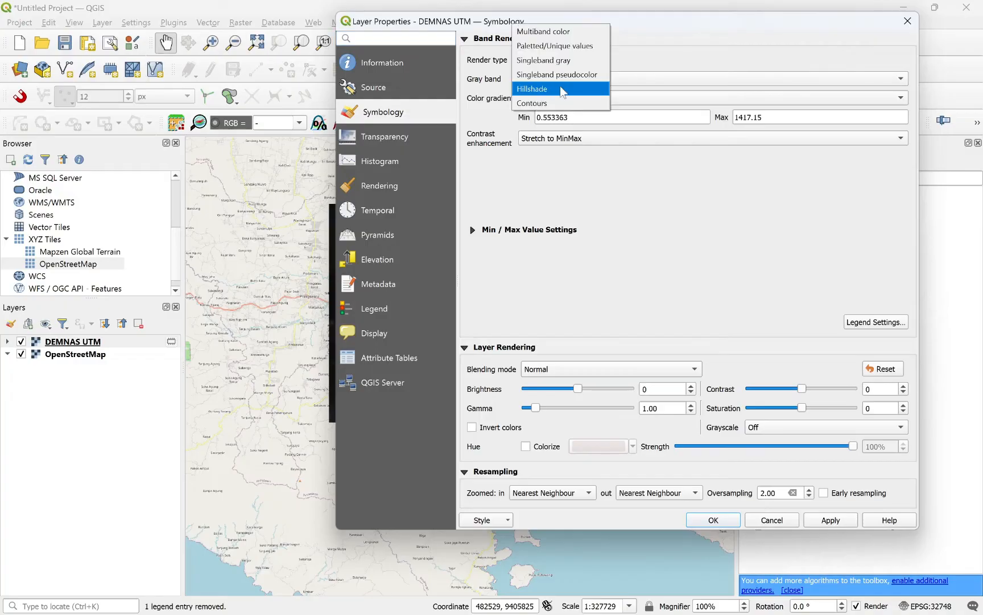
left_click(555, 84)
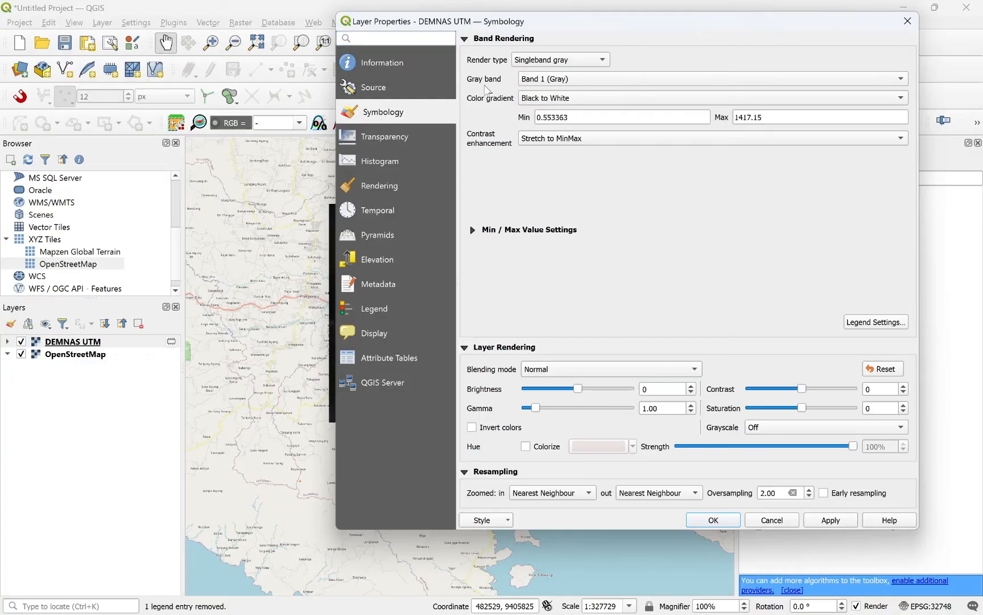
left_click(540, 64)
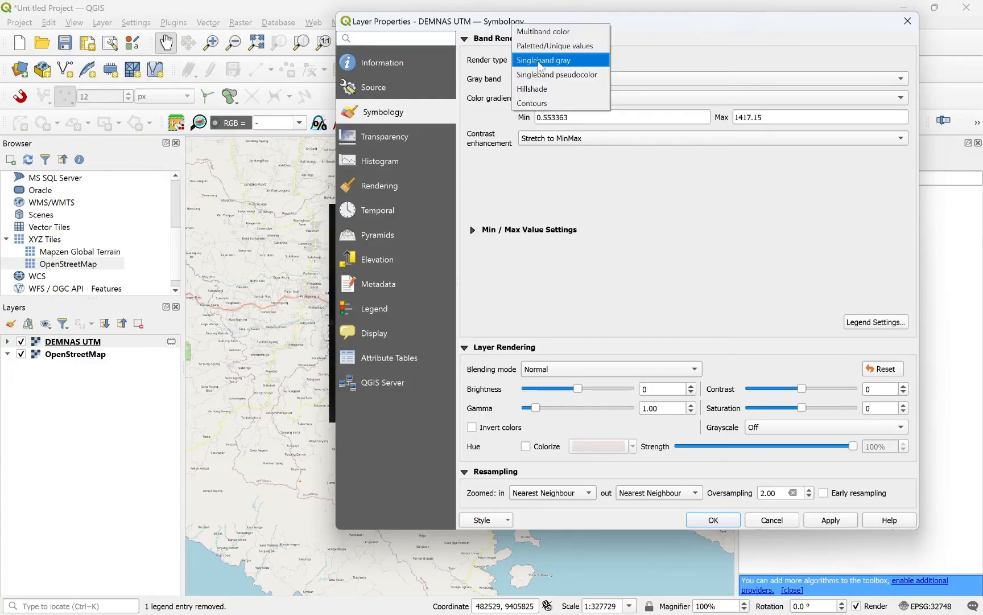
left_click(535, 85)
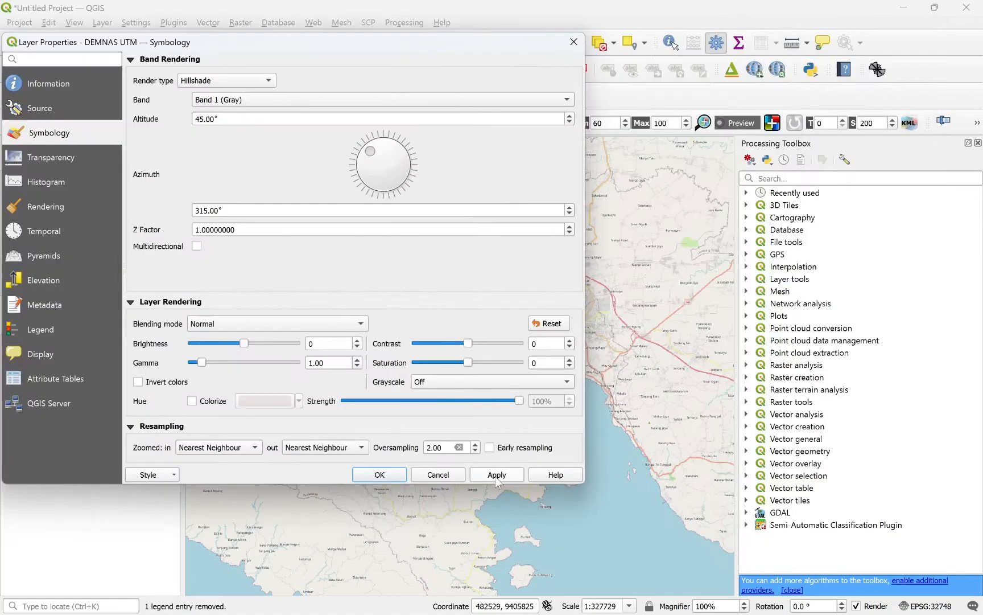
left_click(497, 475)
left_click_drag(419, 42, 964, 82)
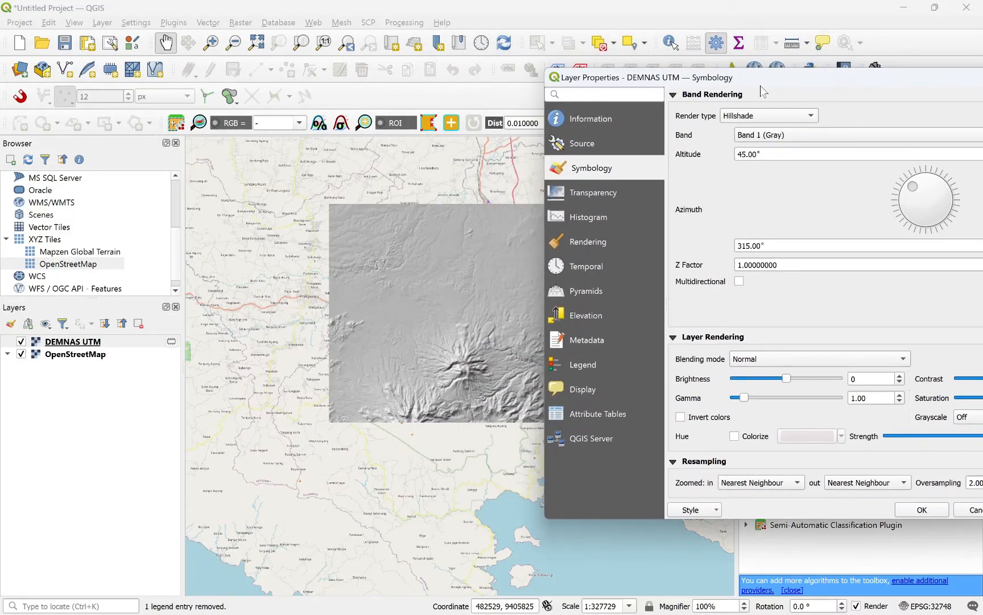
left_click_drag(761, 83, 557, 48)
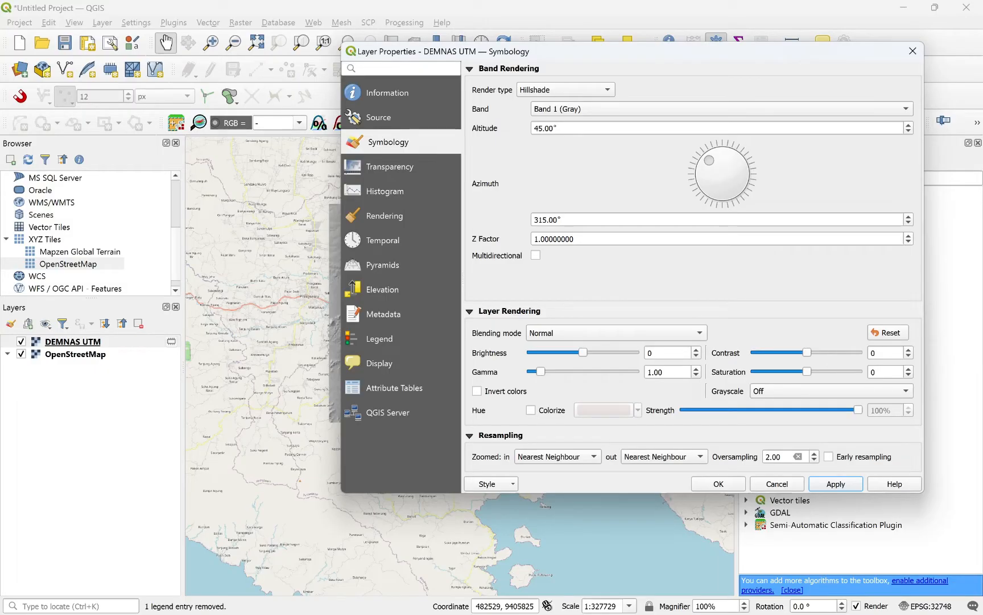
- Try a Z factor of 0.00001 for the DEMNAS UTM hillshade and apply it to the map
left_click_drag(577, 239, 533, 239)
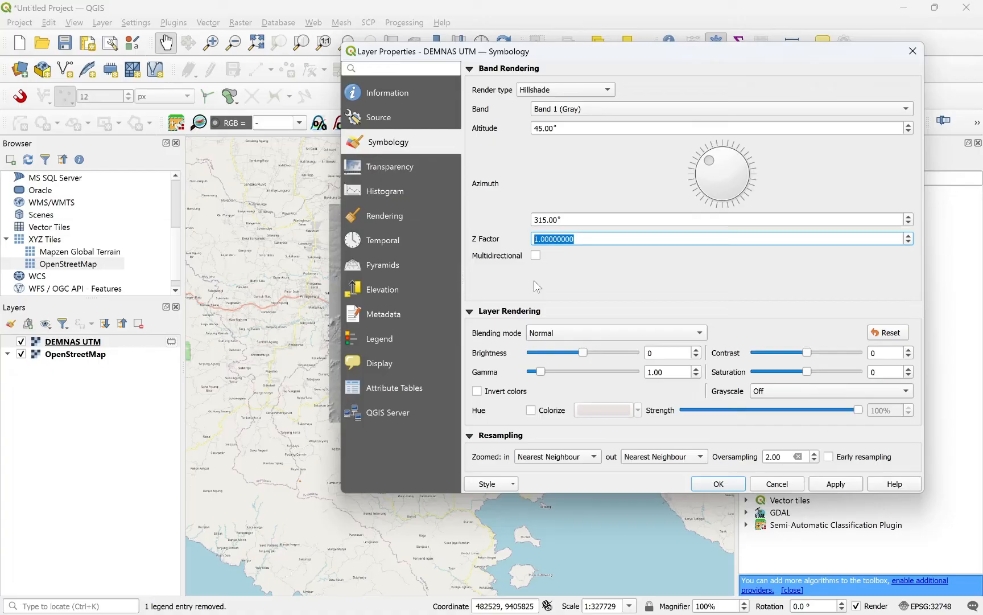
type("0.00001")
left_click(848, 484)
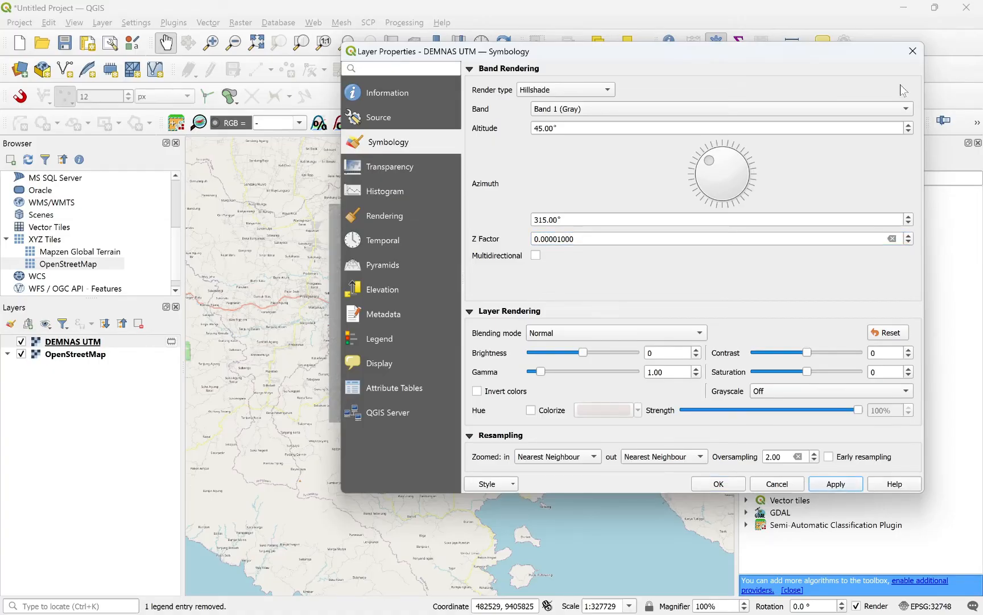
left_click_drag(850, 54, 974, 75)
- Set the DEMNAS UTM hillshade's Z factor to 1 and confirm the layer properties
left_click_drag(699, 258, 597, 260)
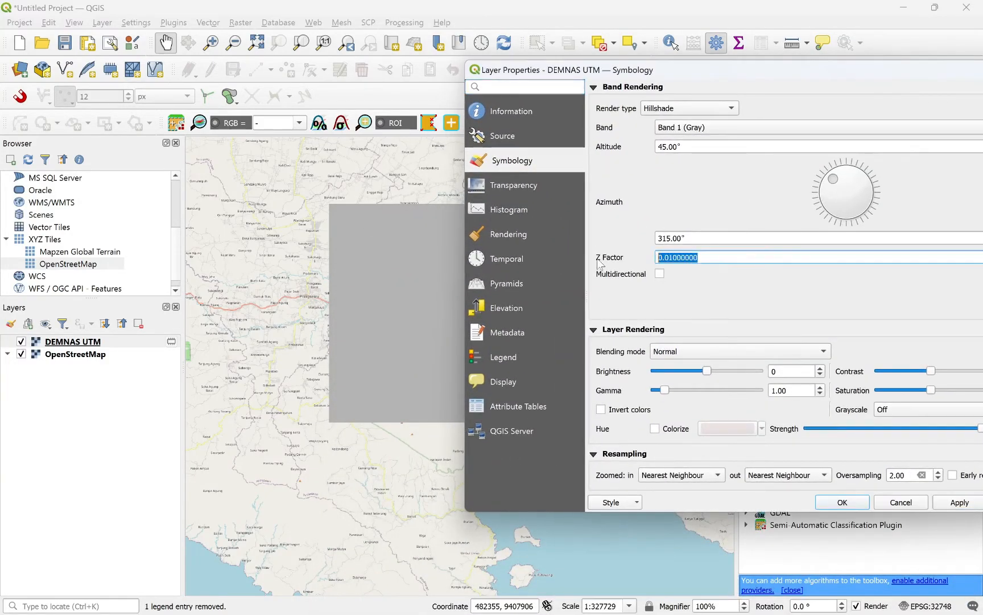
type("1")
left_click(944, 507)
left_click(820, 499)
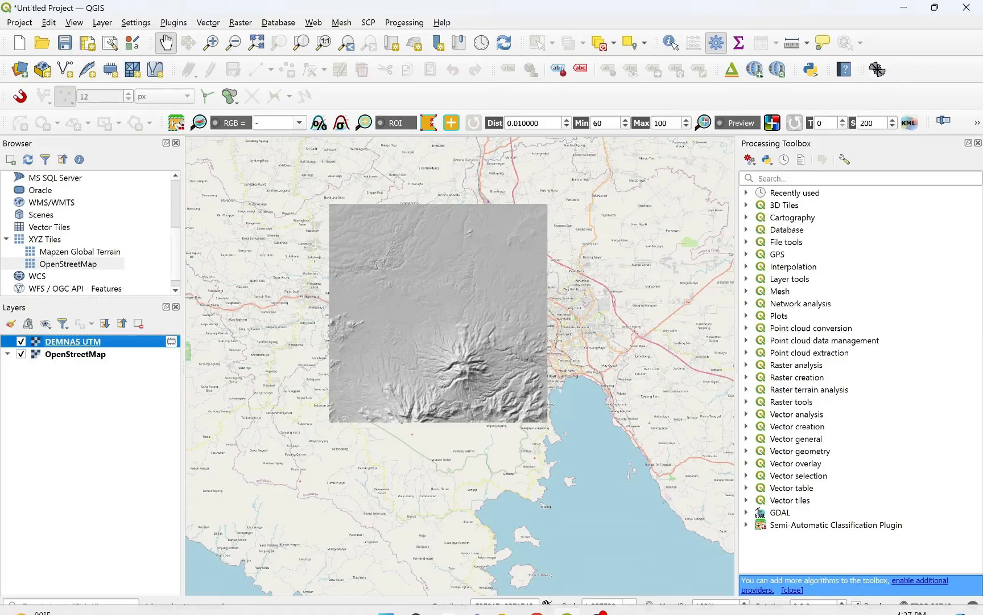
- Add the DEMNAS_1010-61_v1.0 raster from the file manager to the QGIS project and hide the DEMNAS UTM layer
key("alt+Tab")
left_click_drag(193, 158, 13, 418)
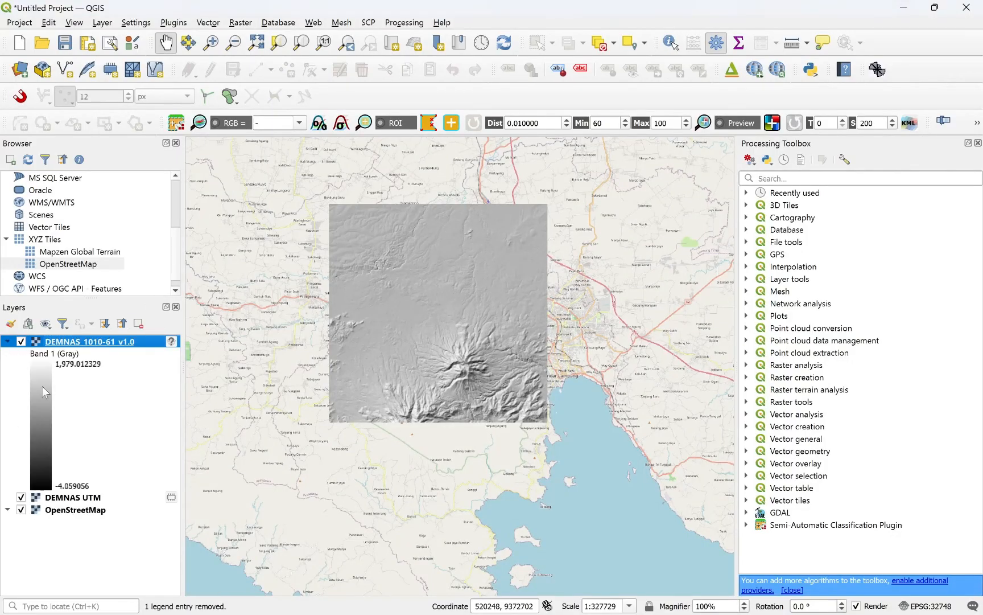
left_click(21, 497)
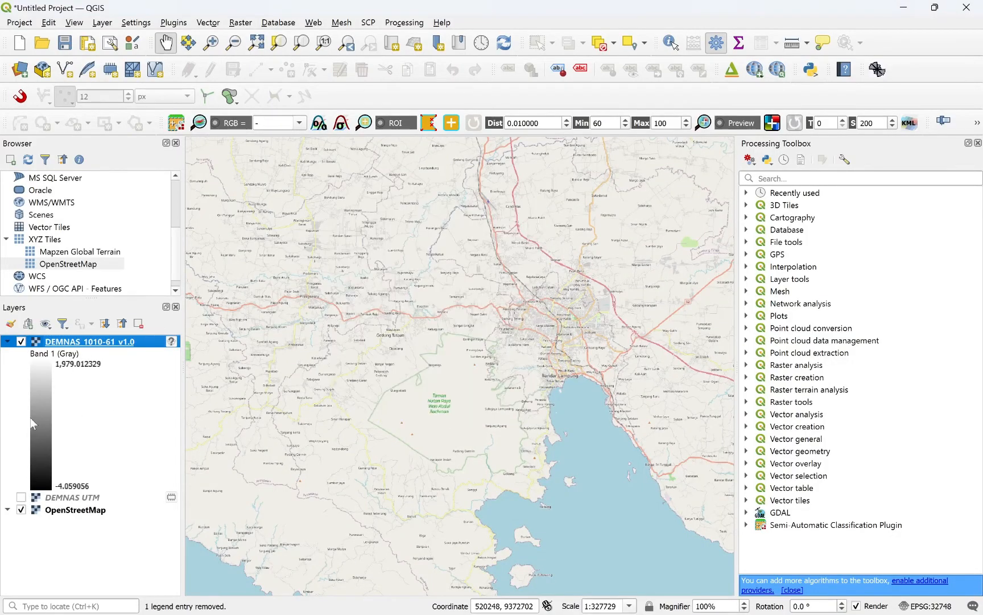
right_click(66, 343)
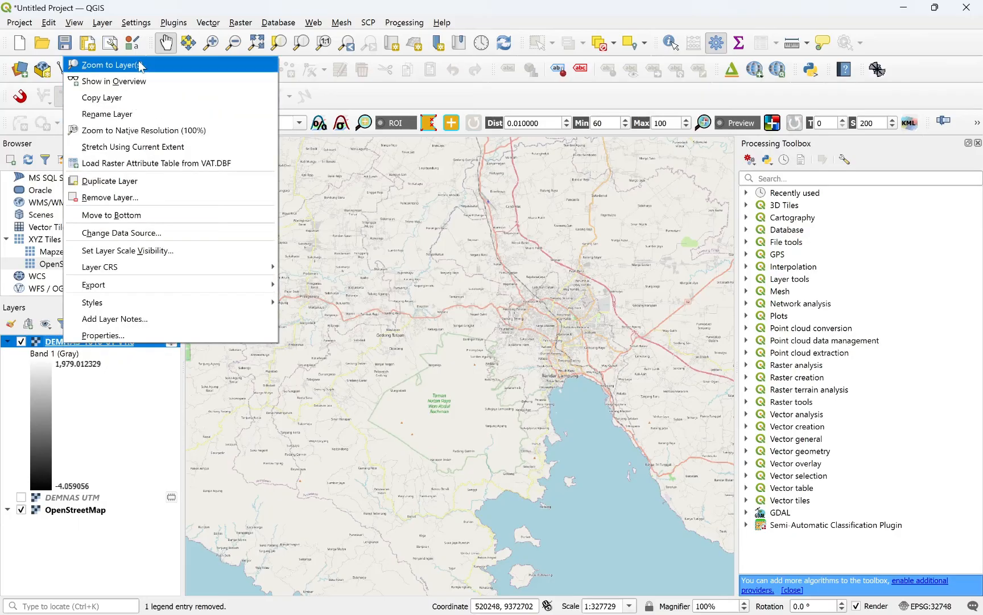
left_click(140, 66)
scroll(525, 285, "down", 1)
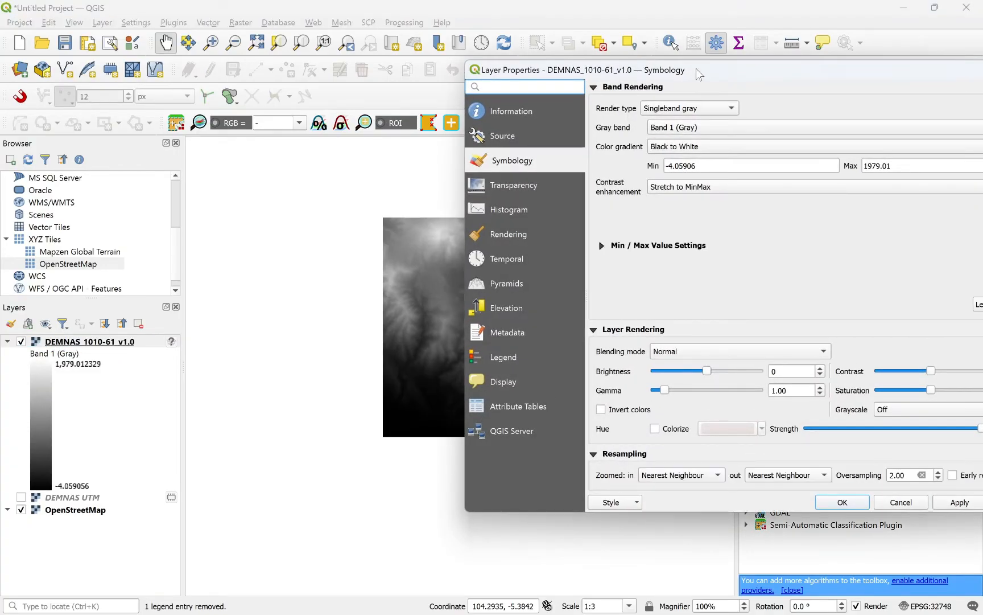
- Render the DEMNAS_1010-61_v1.0 layer as Hillshade, apply it, and close the layer properties
left_click_drag(696, 68, 558, 66)
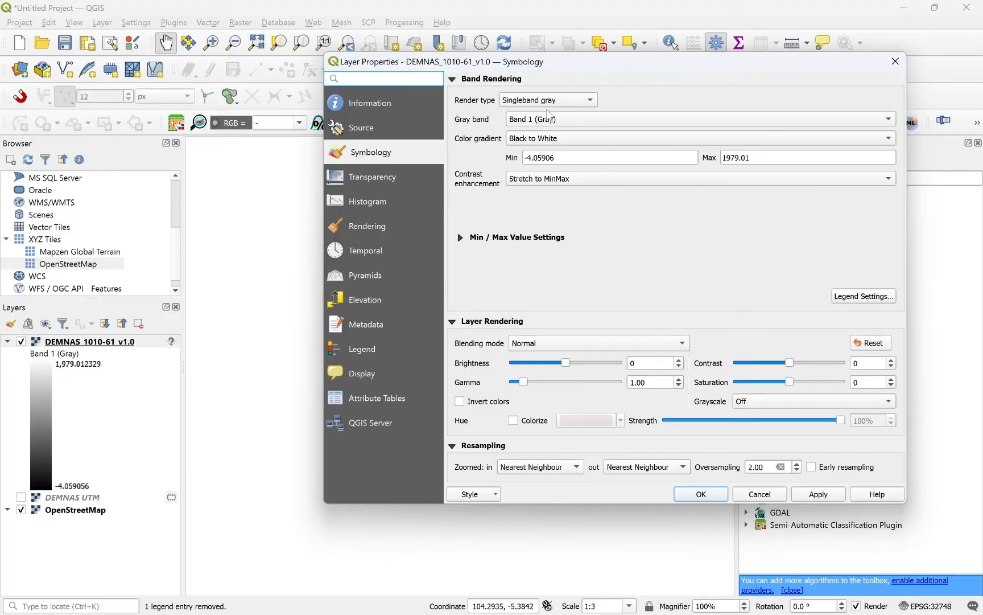
left_click(565, 100)
left_click(545, 131)
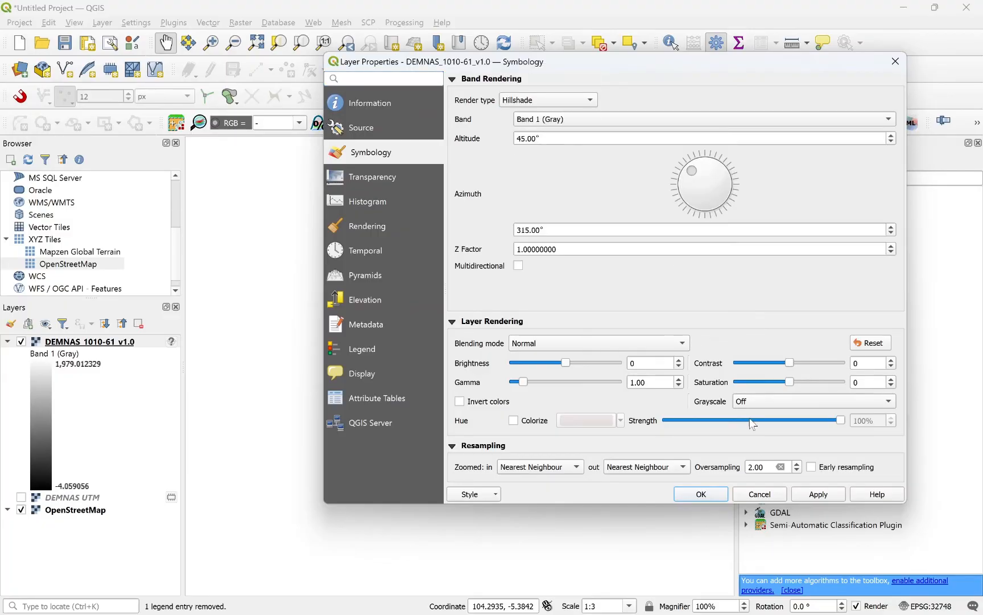
left_click(804, 498)
left_click_drag(836, 63, 884, 96)
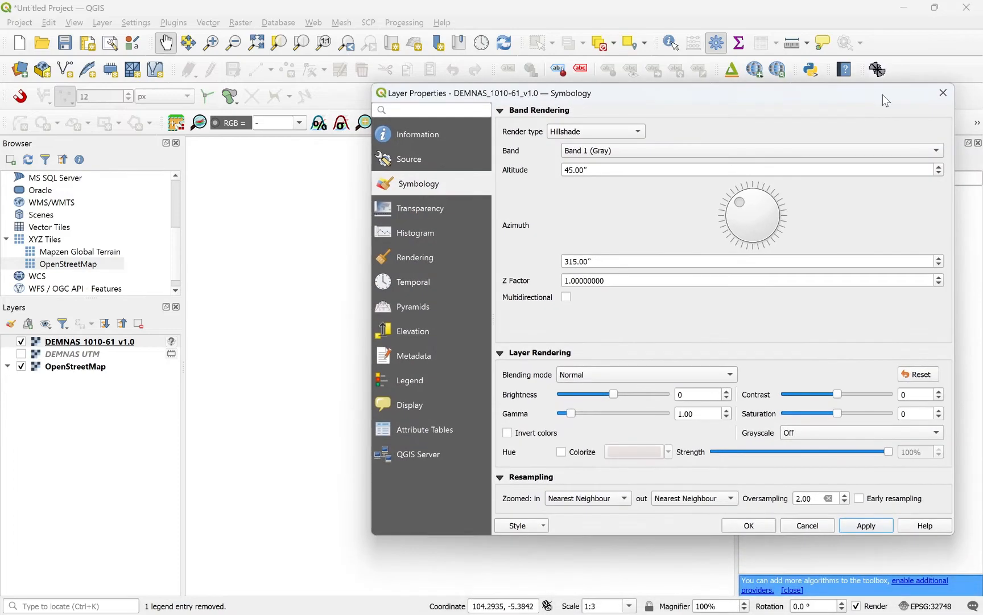
left_click(948, 94)
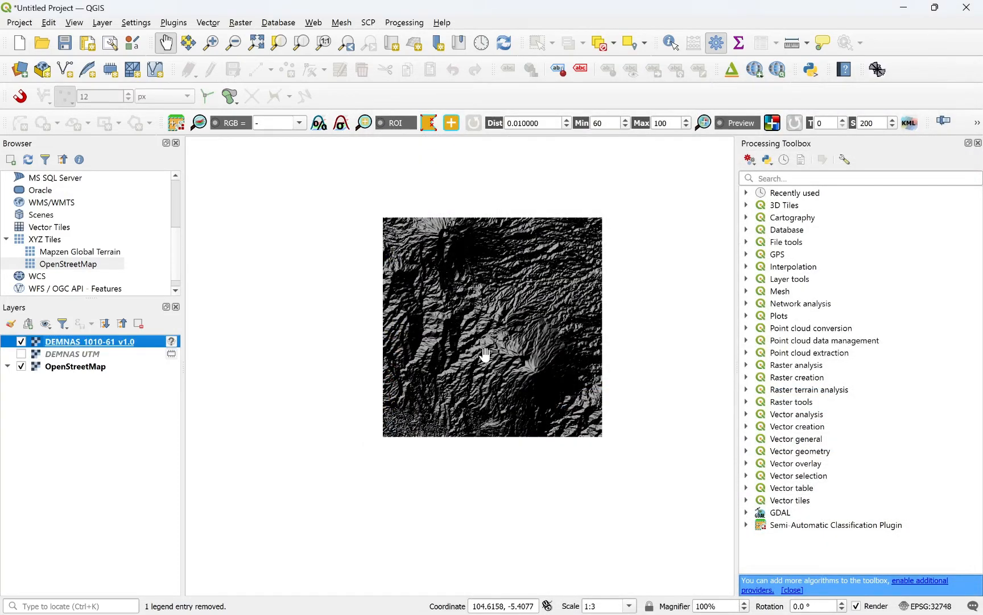
- Try a Z factor of 0.0000001 for the DEMNAS_1010-61_v1.0 hillshade and apply it
scroll(503, 346, "up", 1)
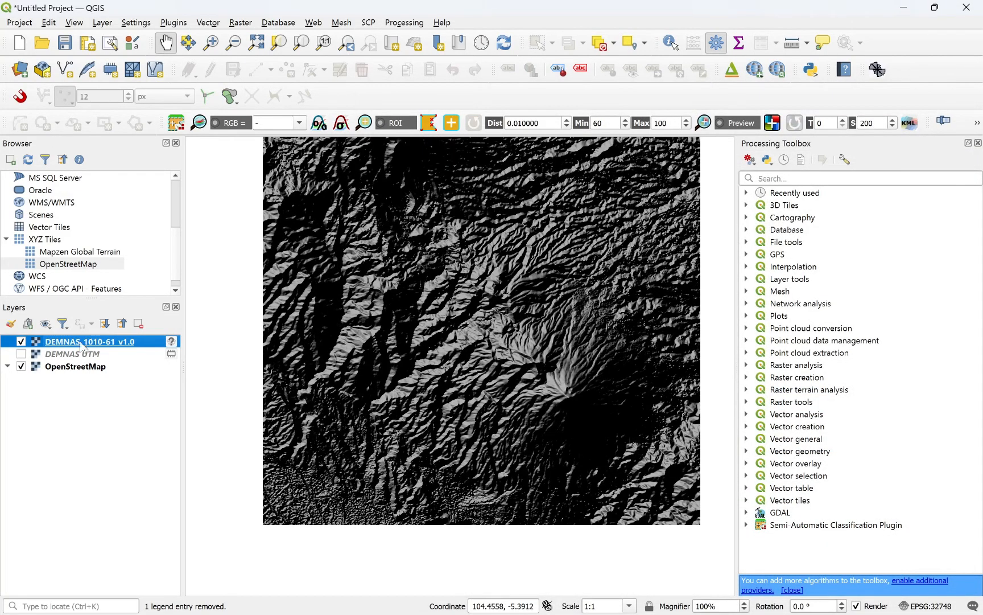
double_click(41, 347)
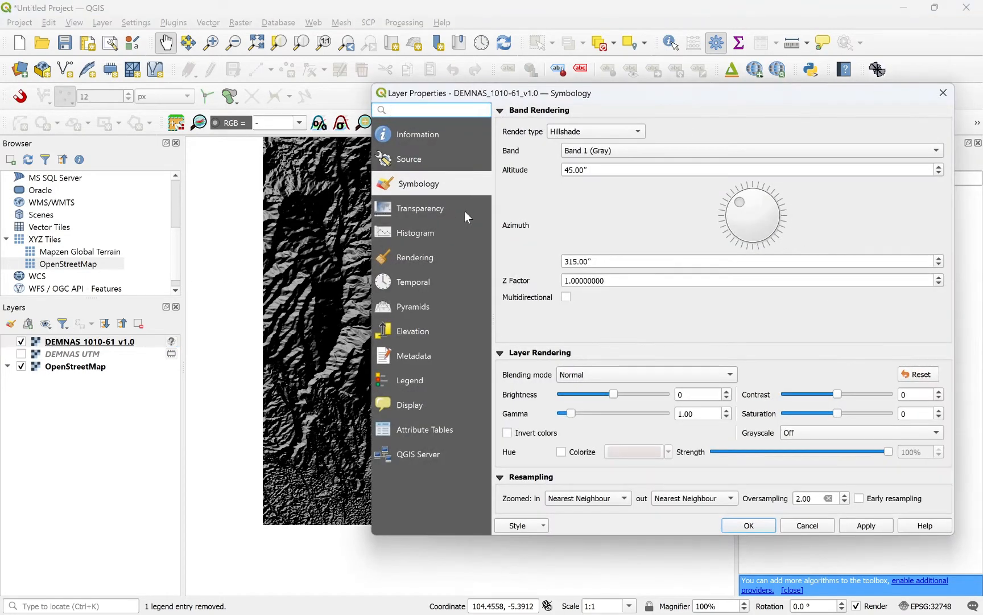
double_click(575, 280)
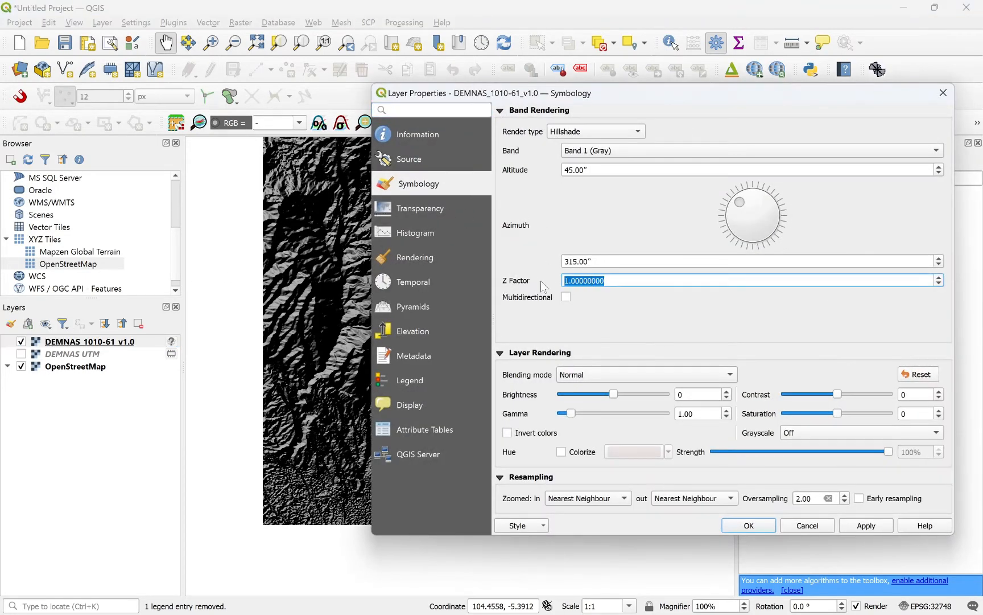
type("0.001")
key("Return")
left_click_drag(577, 92, 594, 54)
left_click(598, 243)
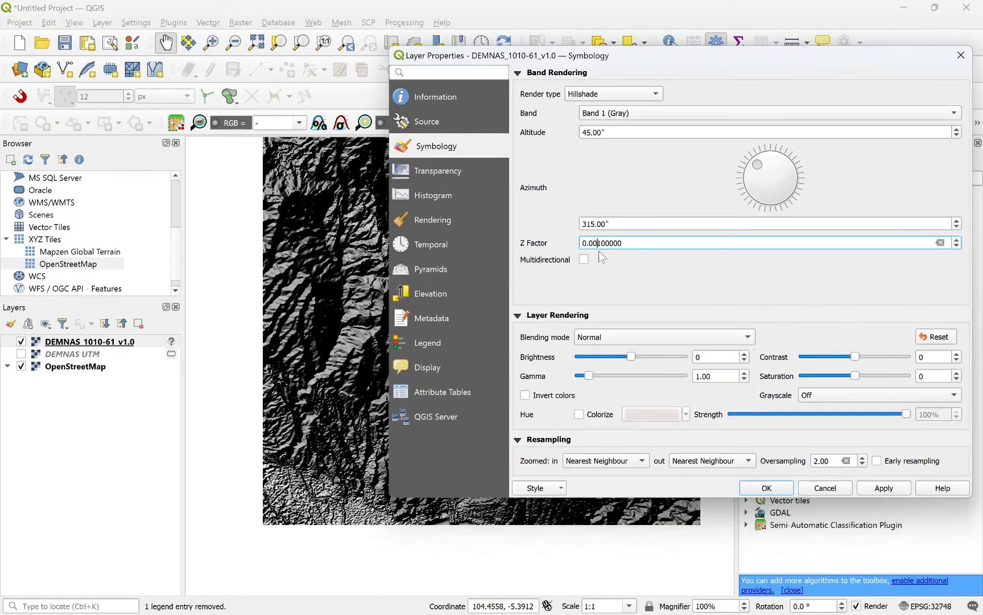
type("0000")
left_click(874, 493)
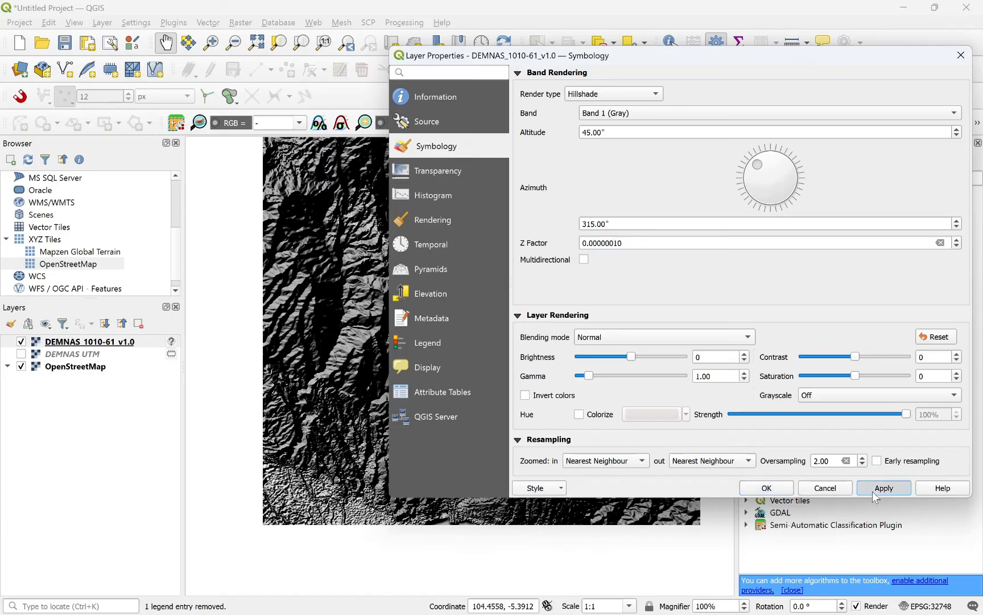
- Set the DEMNAS_1010-61_v1.0 hillshade's Z factor to 0.00001 and confirm the layer properties
left_click(610, 243)
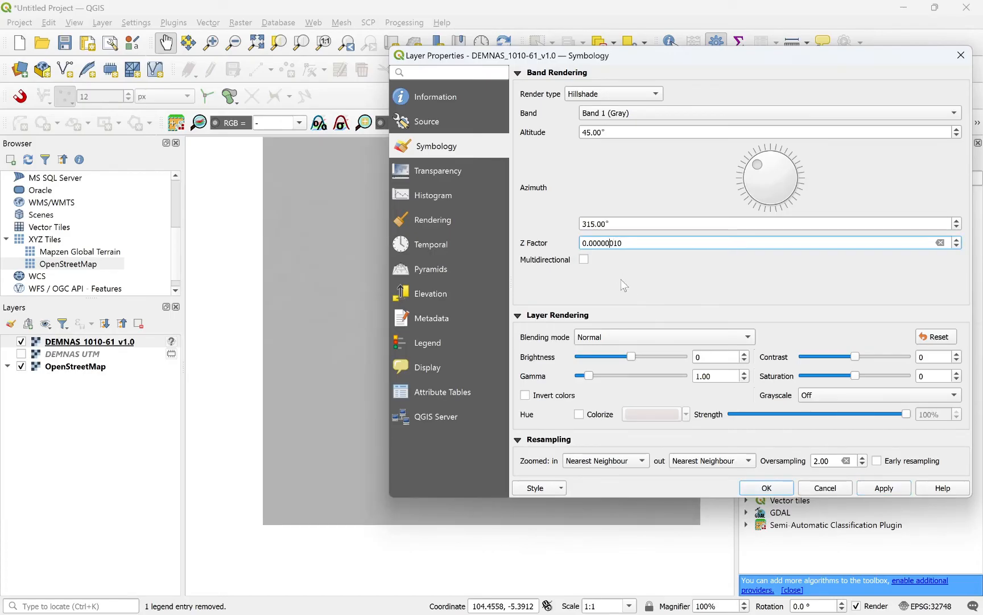
key("BackSpace")
key("BackSpace")
left_click(866, 490)
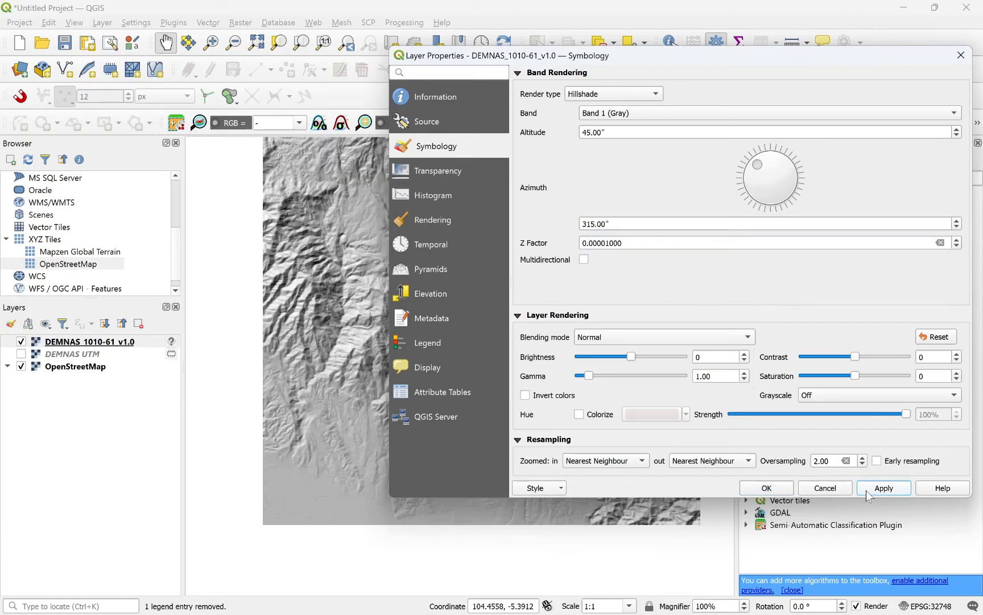
left_click(759, 488)
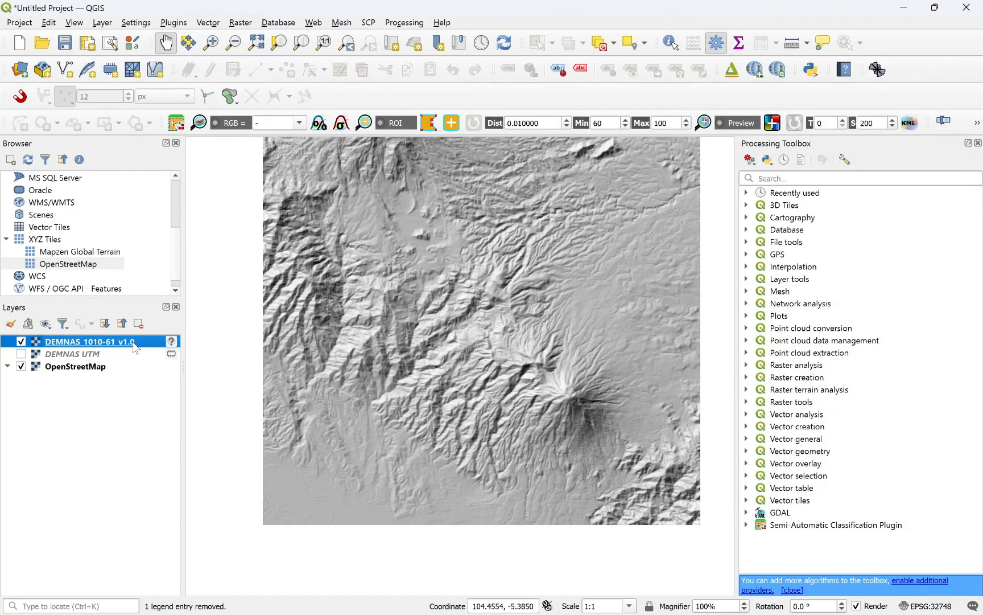
- Remove the DEMNAS_1010-61_v1.0 layer from the project and show the DEMNAS UTM hillshade again
key("ctrl+d")
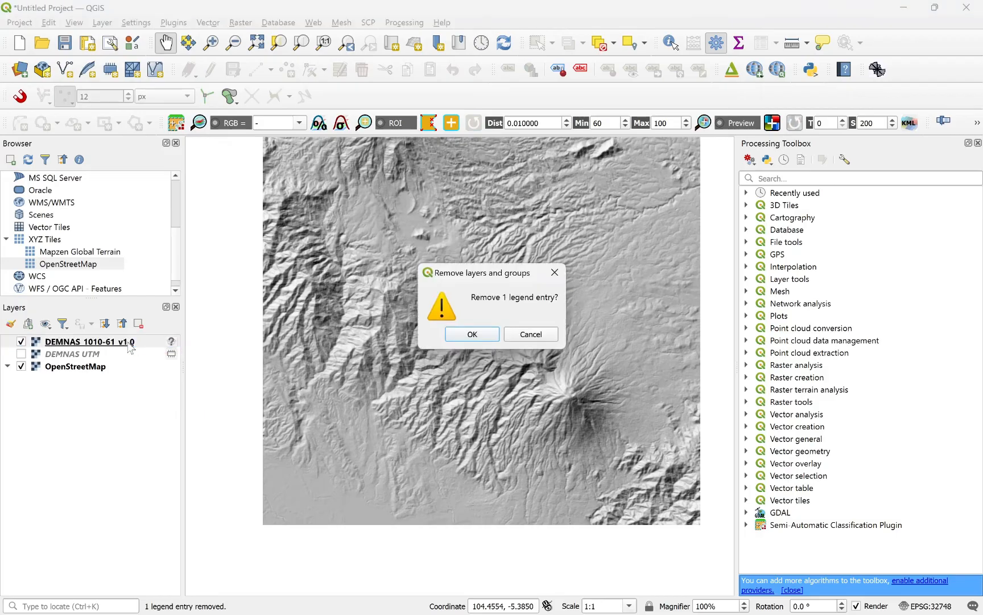
key("Return")
left_click_drag(530, 416, 524, 373)
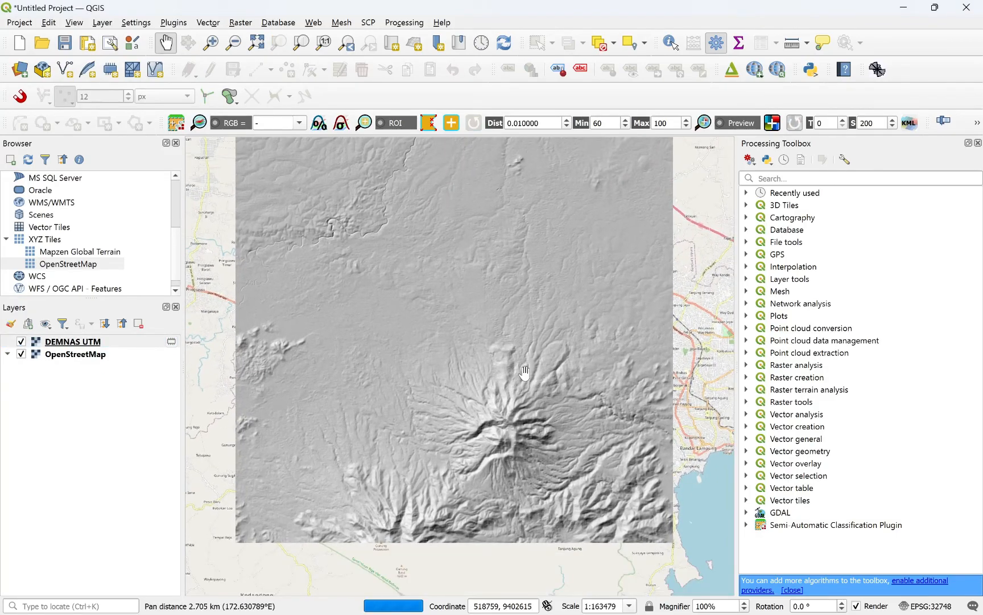
- Try an azimuth of 90° for the DEMNAS UTM hillshade and apply it
double_click(36, 342)
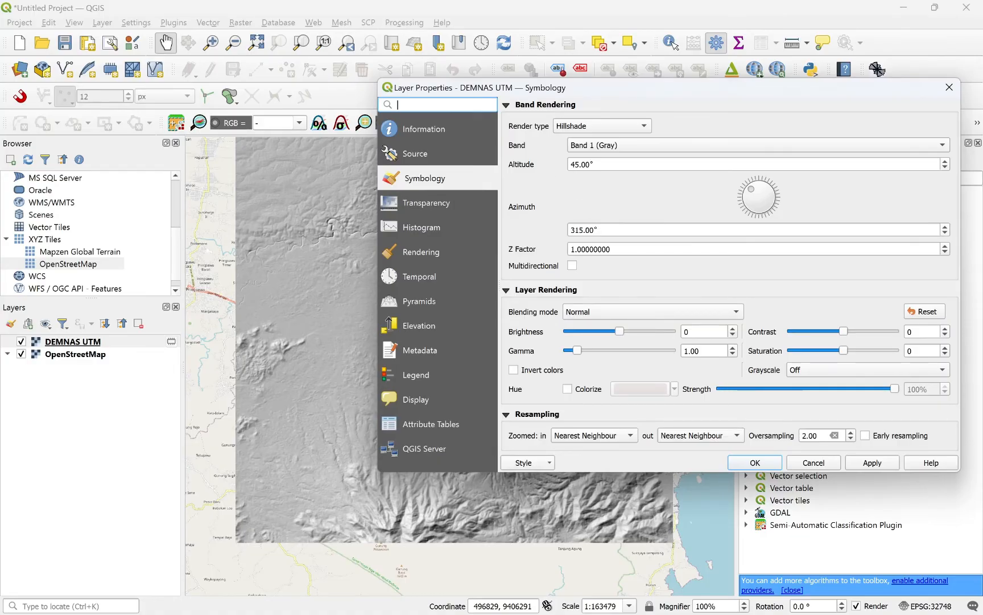
left_click_drag(689, 90, 702, 28)
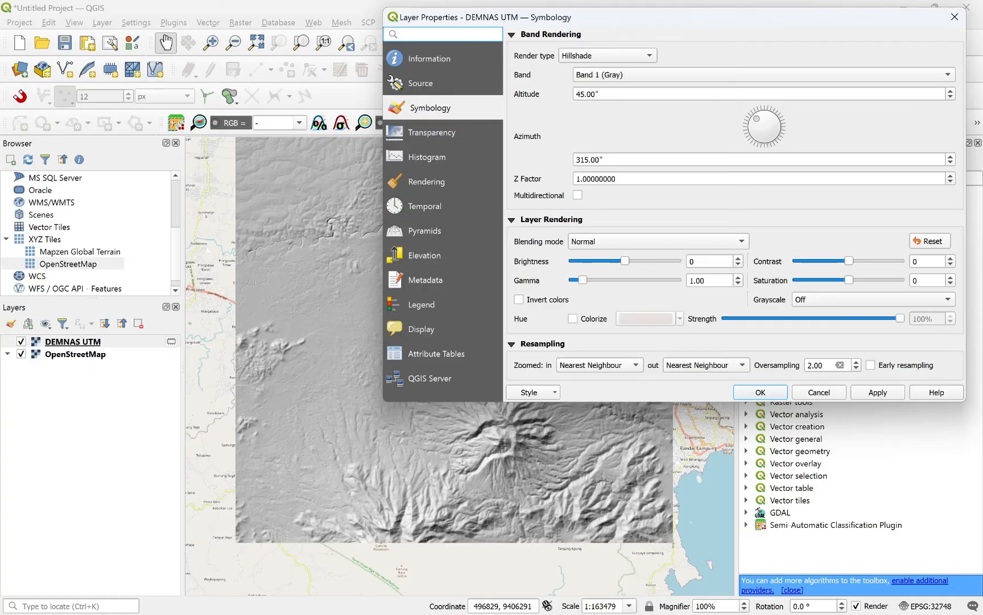
left_click_drag(610, 160, 575, 160)
type("45")
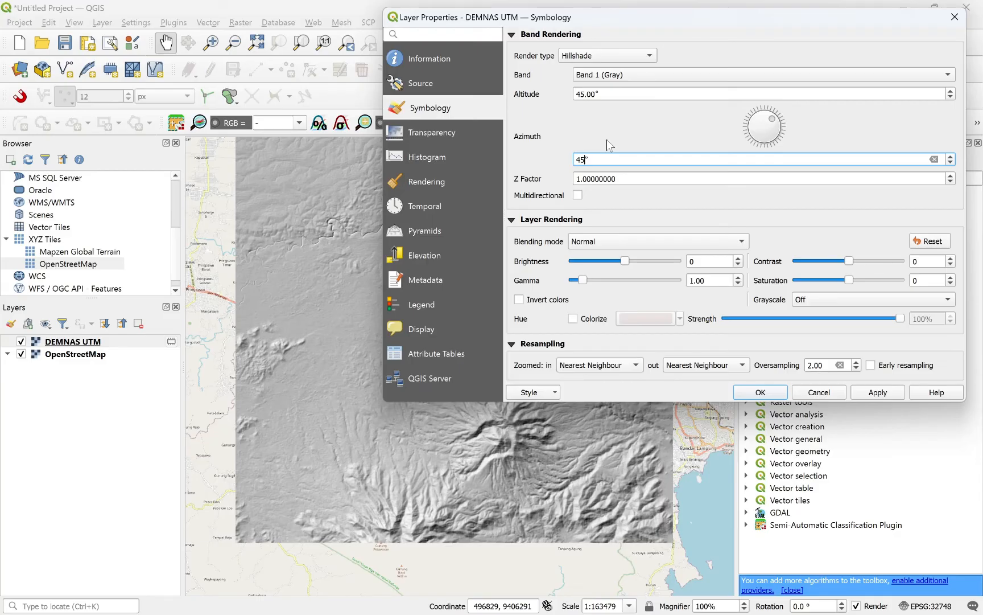
key("BackSpace")
key("BackSpace")
type("90")
left_click(876, 398)
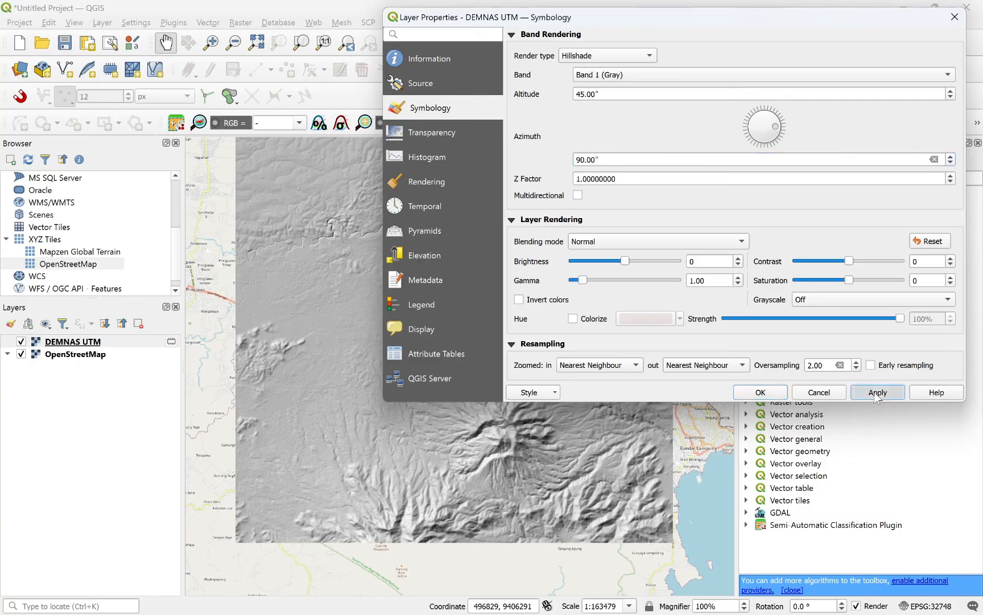
- Set the DEMNAS UTM hillshade's azimuth to 315°, apply it, and confirm the layer properties
left_click_drag(797, 46, 765, 81)
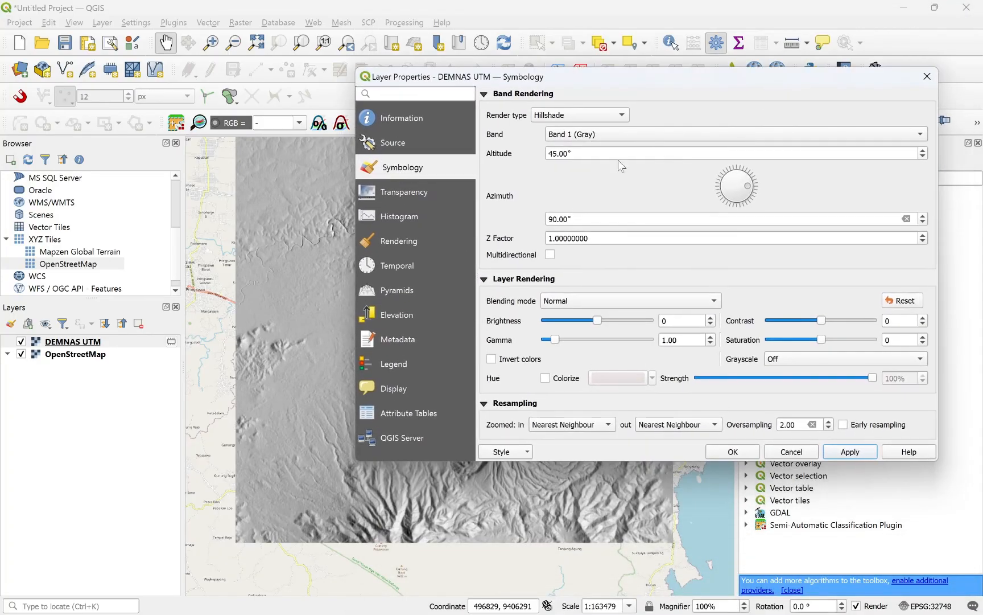
left_click_drag(586, 219, 483, 219)
type("315")
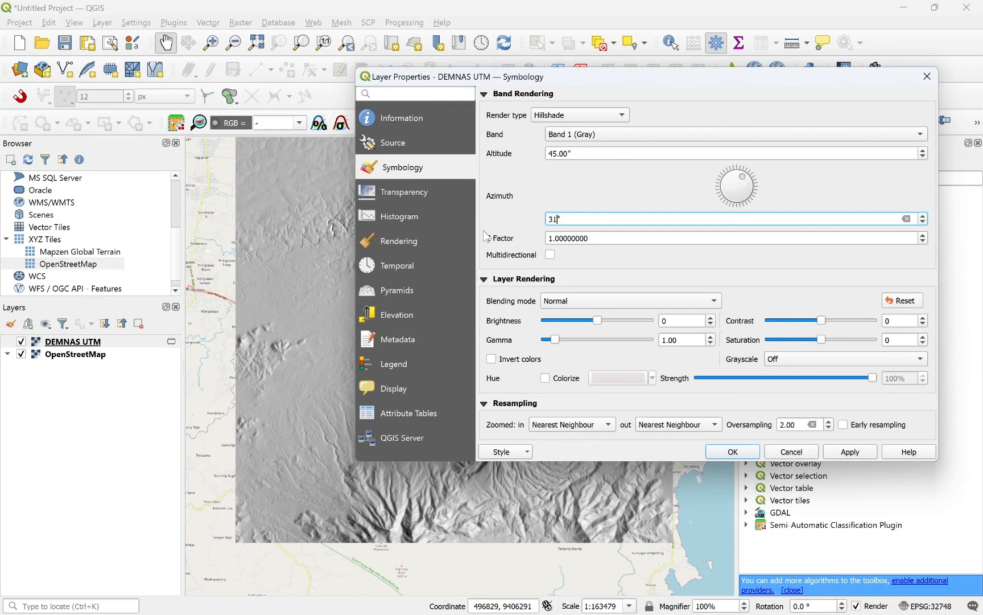
left_click(840, 453)
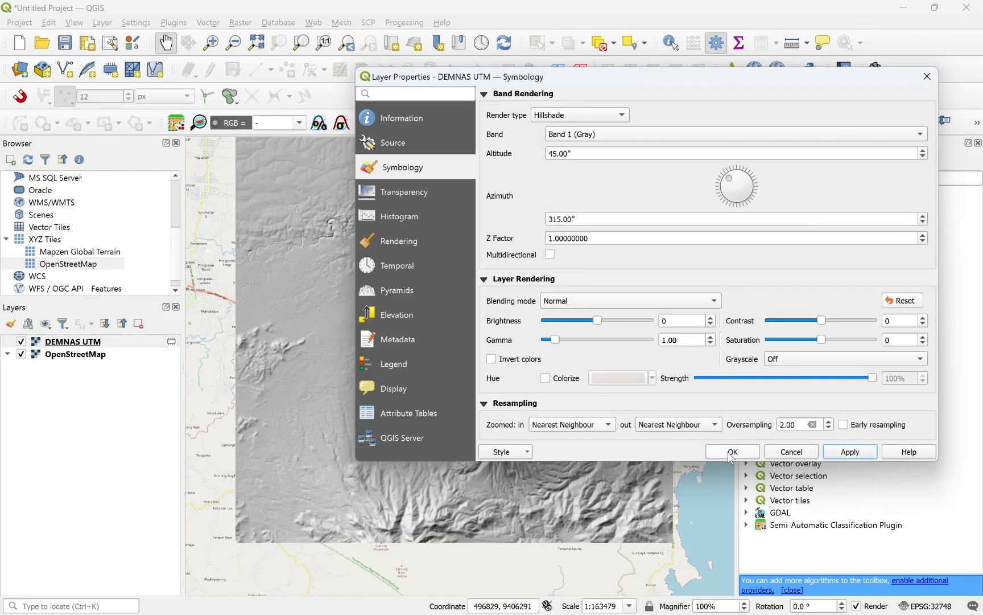
left_click(733, 453)
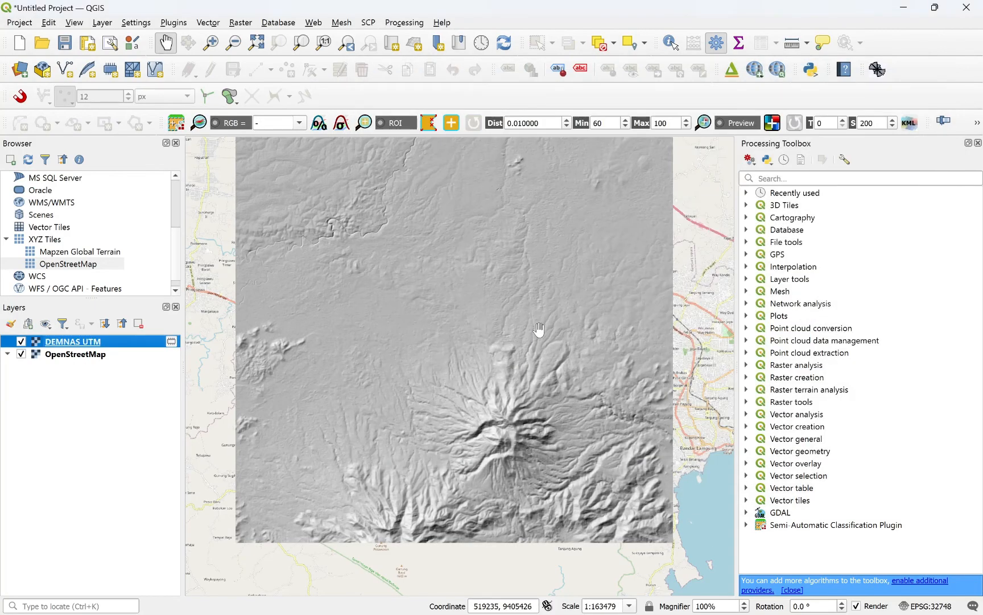